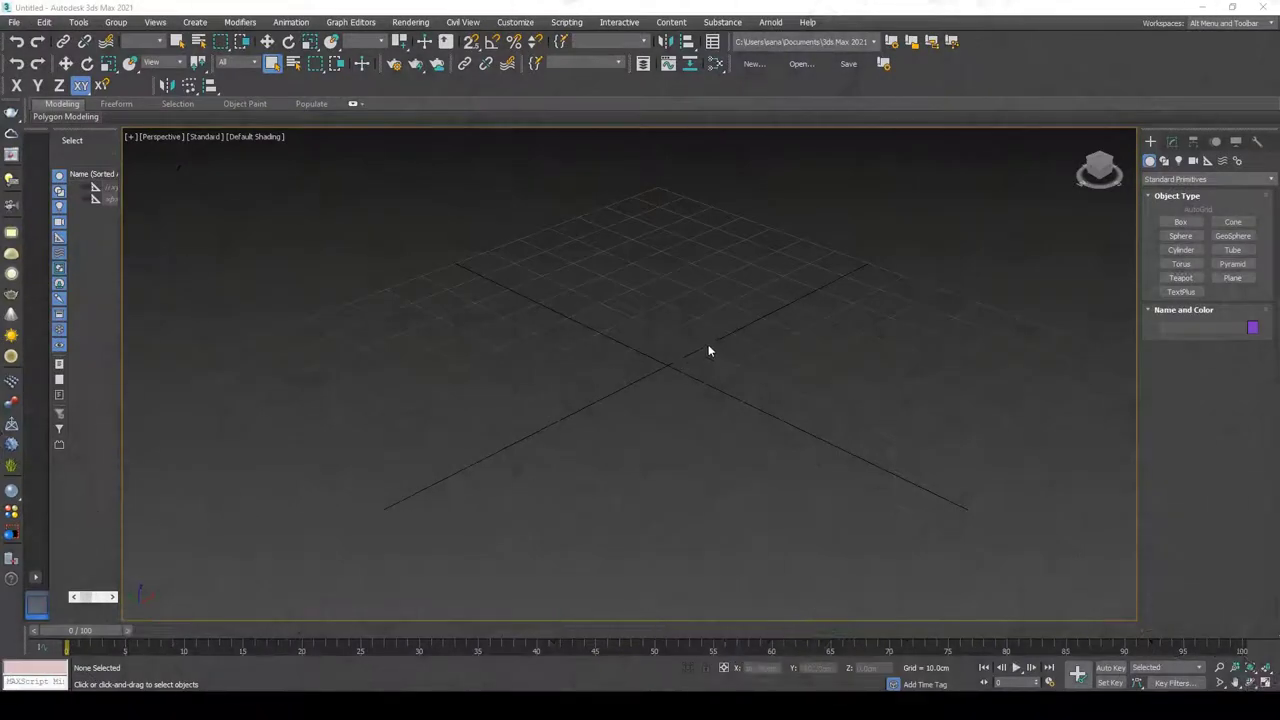
Step: Create a chamfer cylinder disc (about 23.8cm radius, 12 sides) at the centre of the ground grid
click(1150, 179)
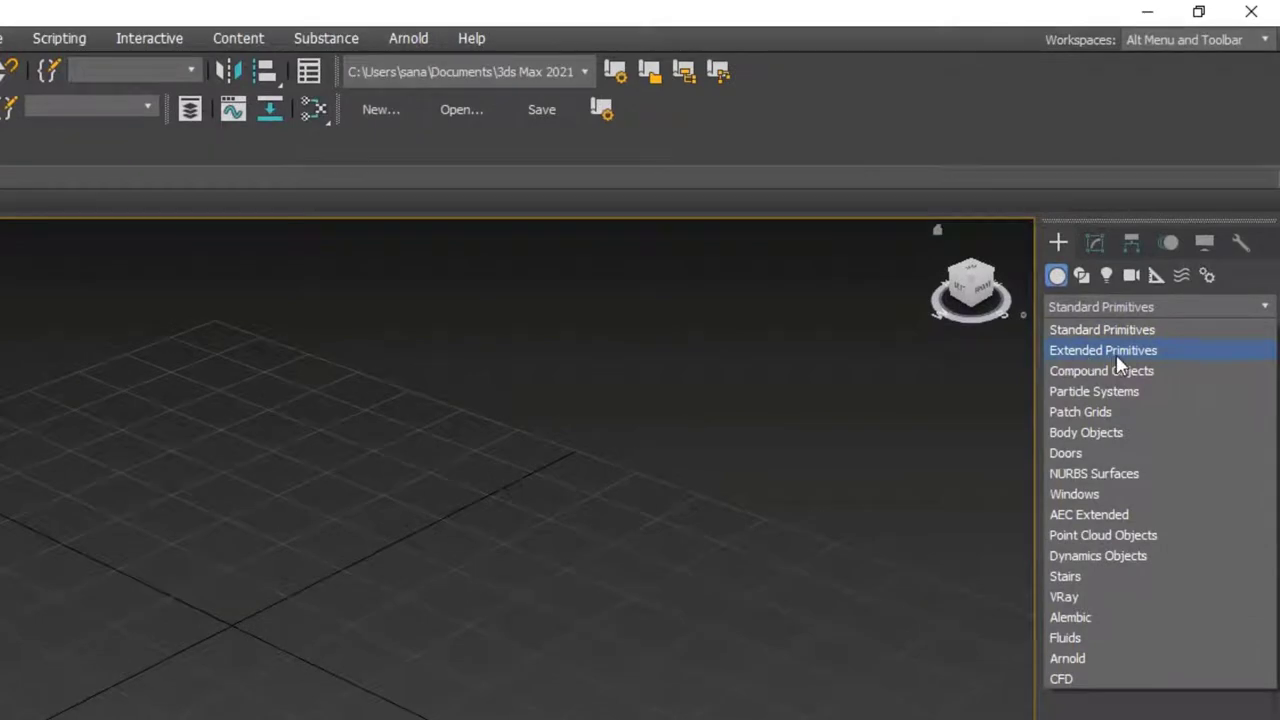
click(1111, 355)
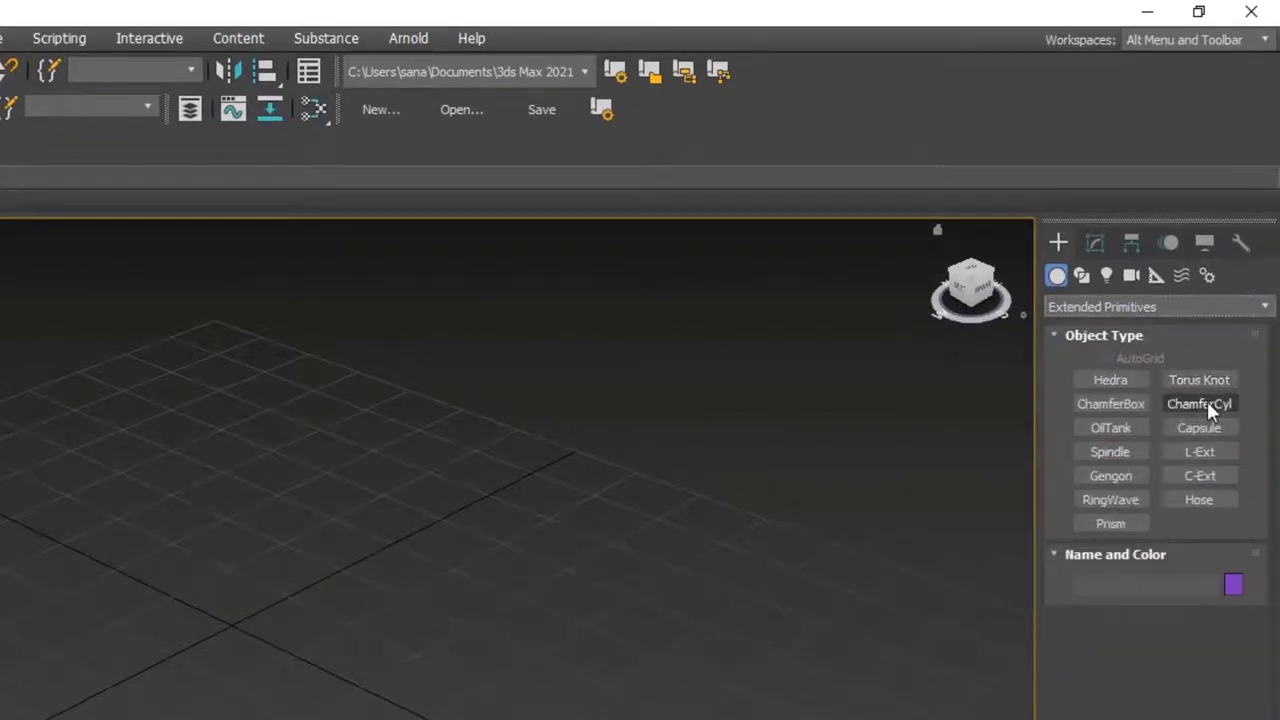
click(1207, 403)
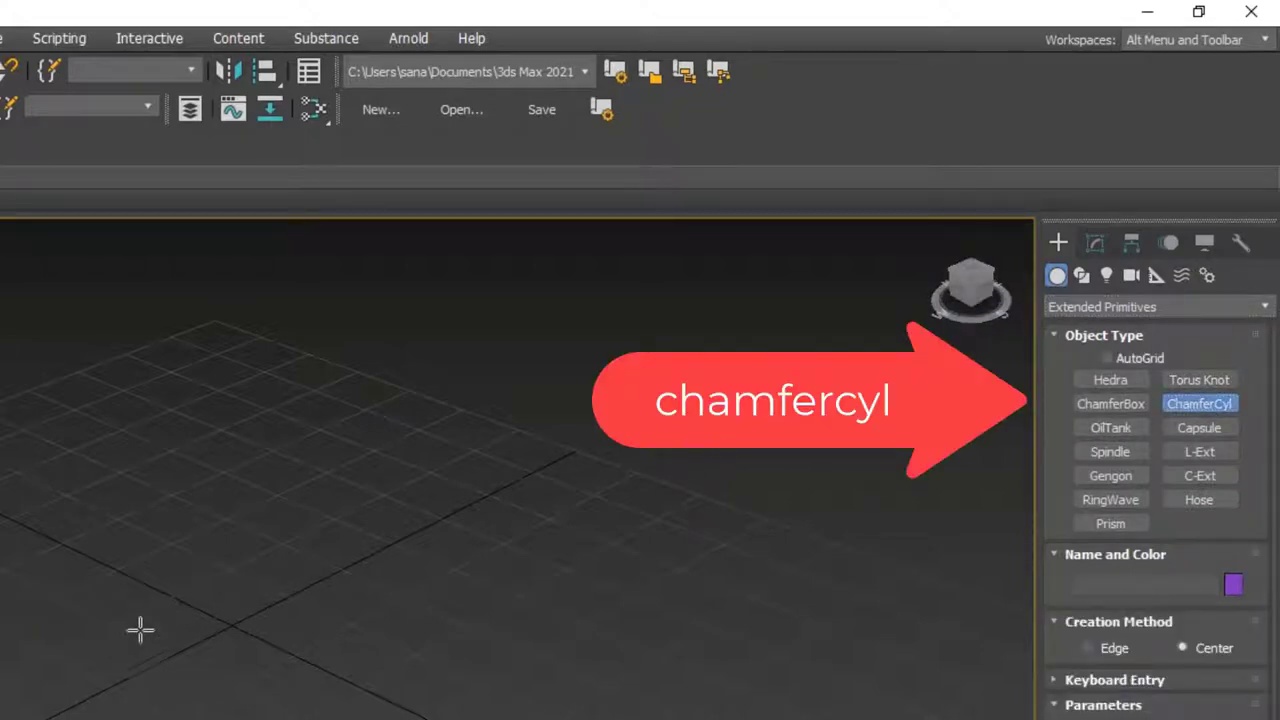
drag(228, 606, 214, 709)
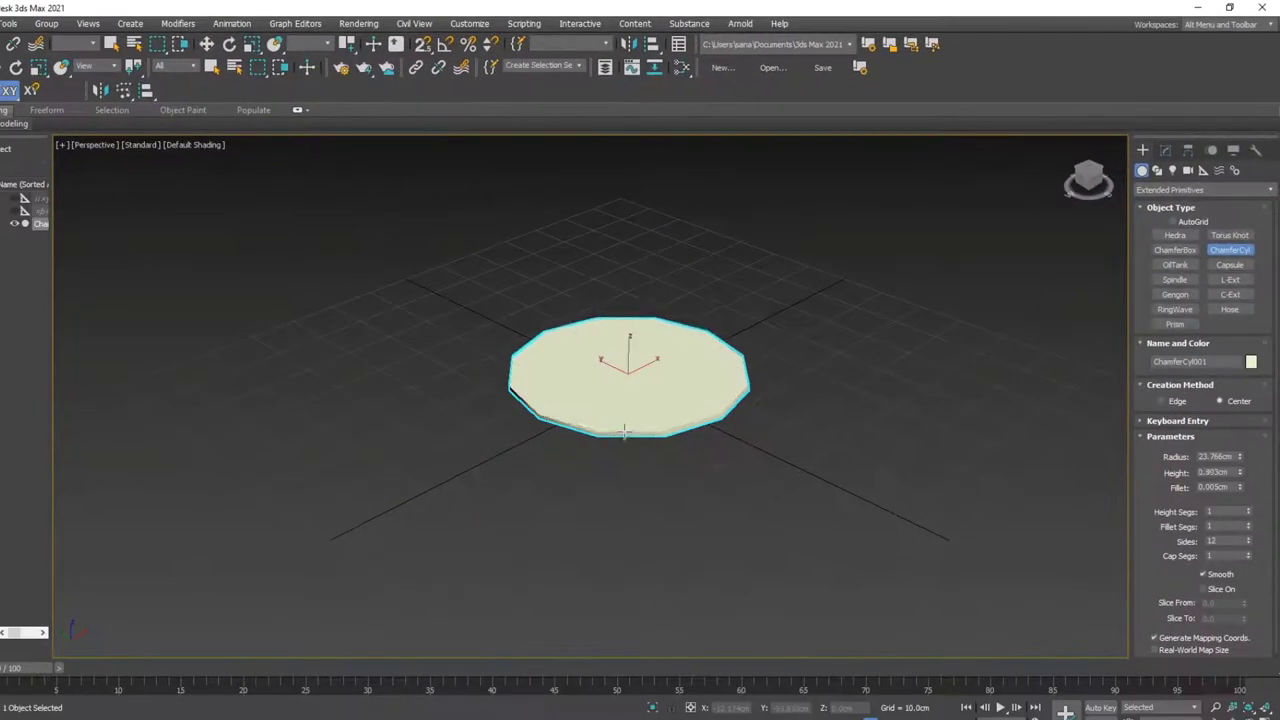
click(627, 410)
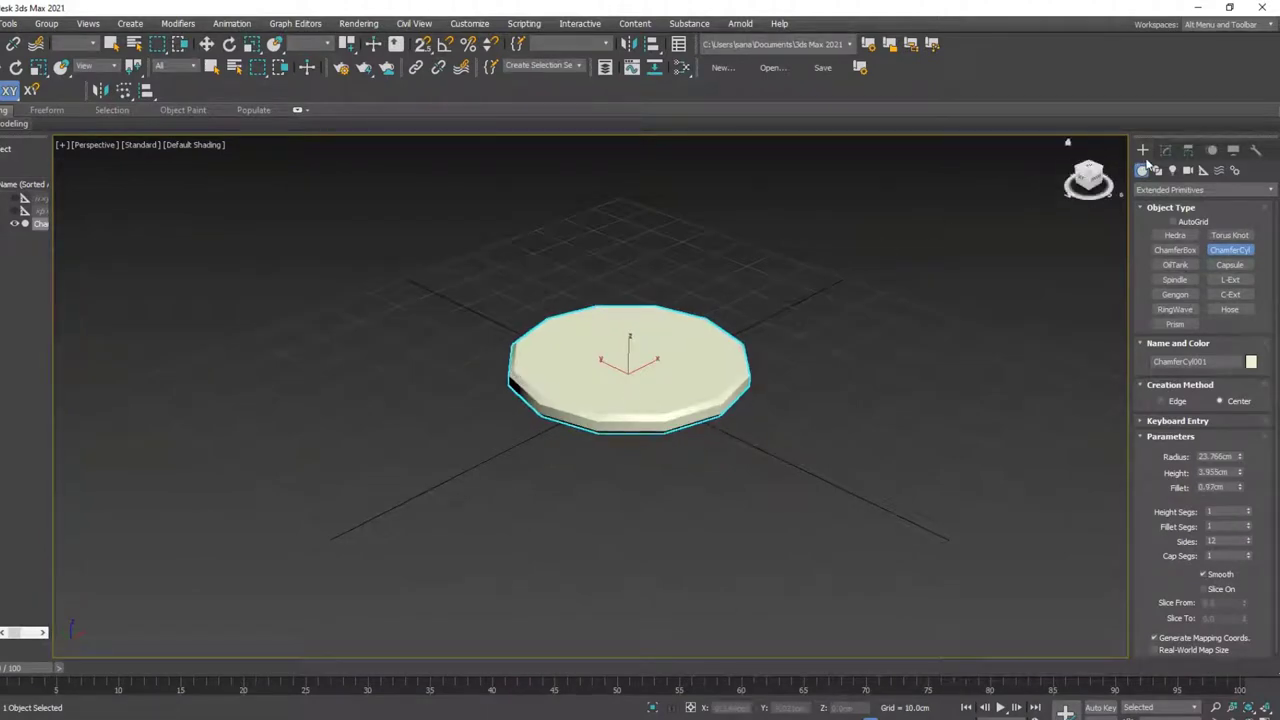
Step: Set the disc's radius to 9cm, height to 1.5cm and fillet to about 0.26cm
click(1166, 152)
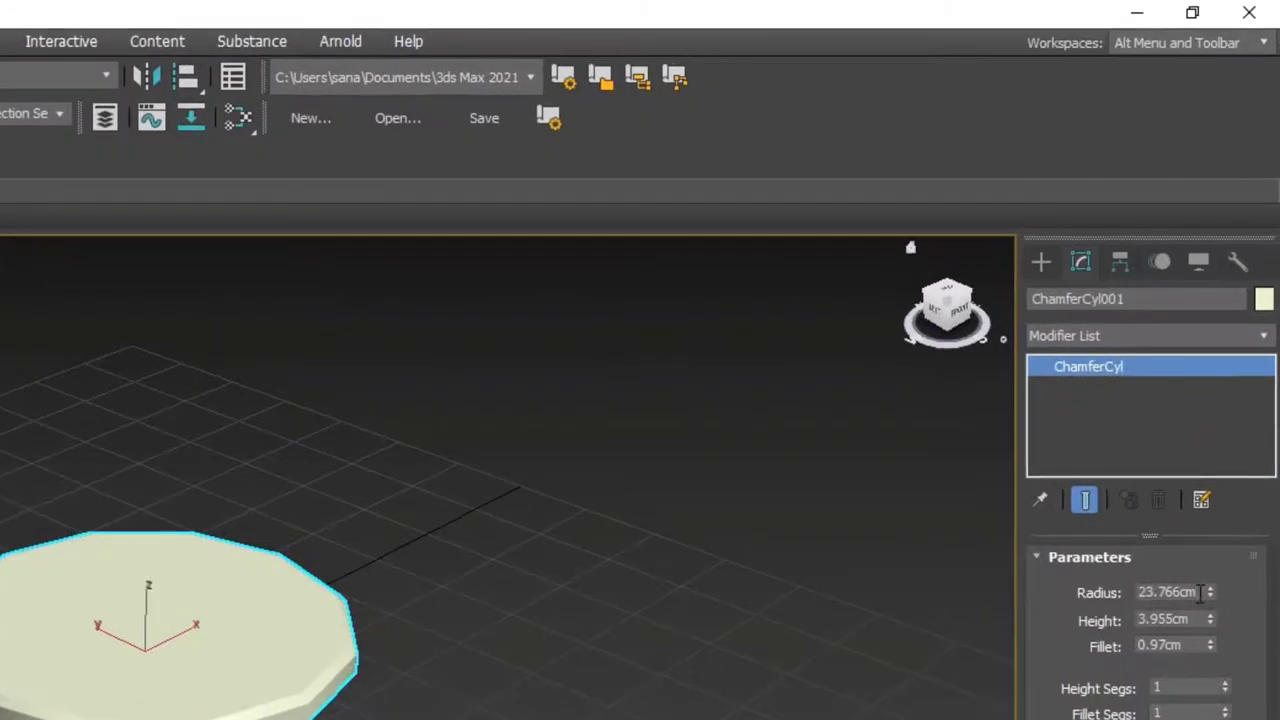
double_click(1199, 592)
drag(1196, 592, 1062, 585)
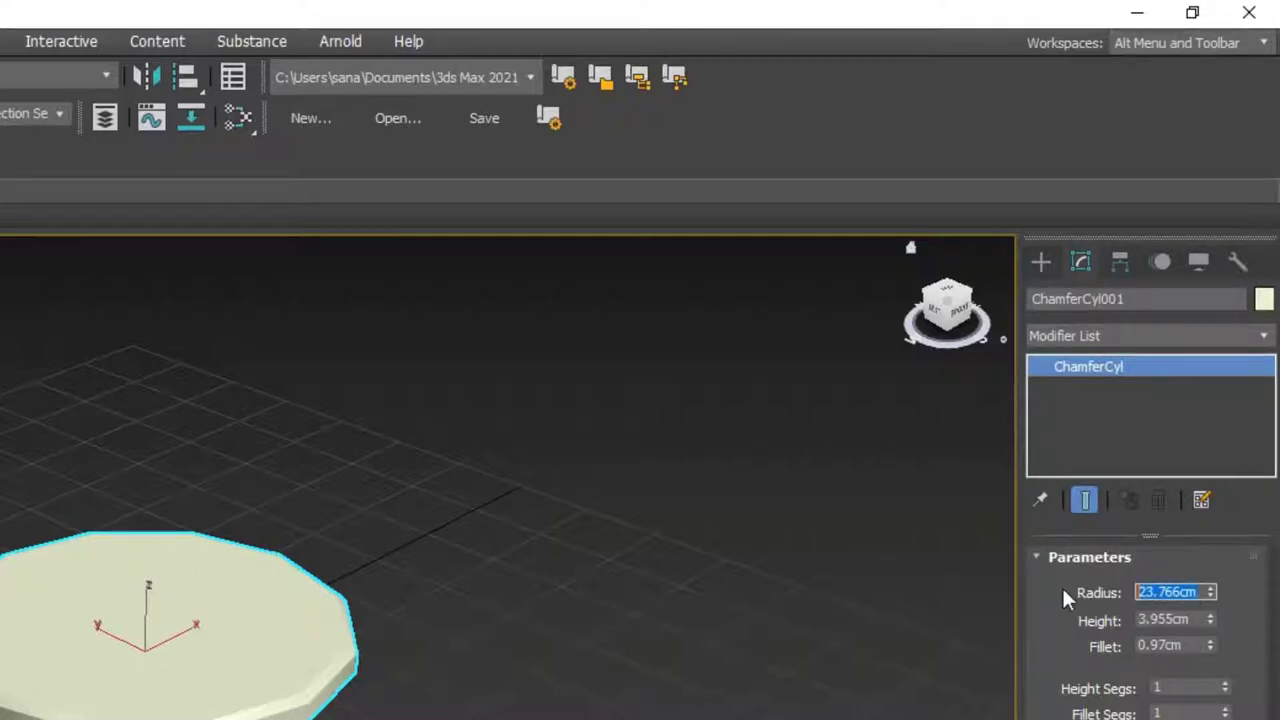
text(9)
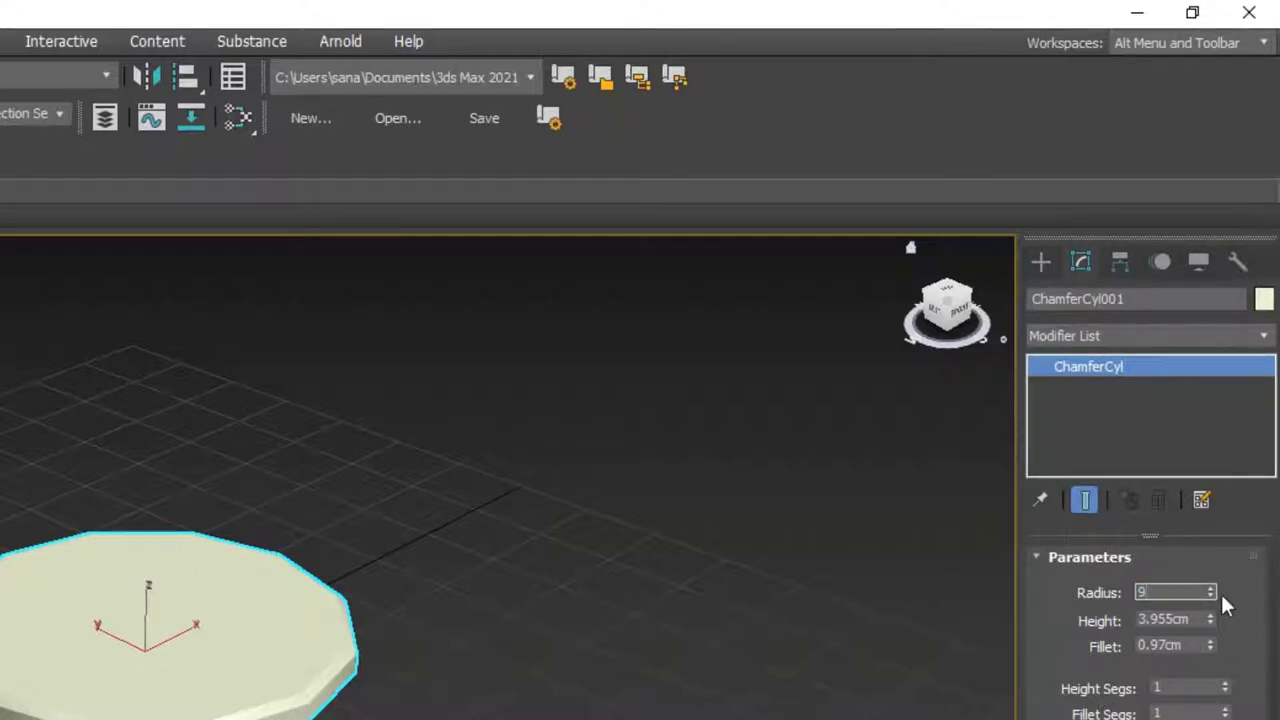
drag(1205, 619, 1148, 618)
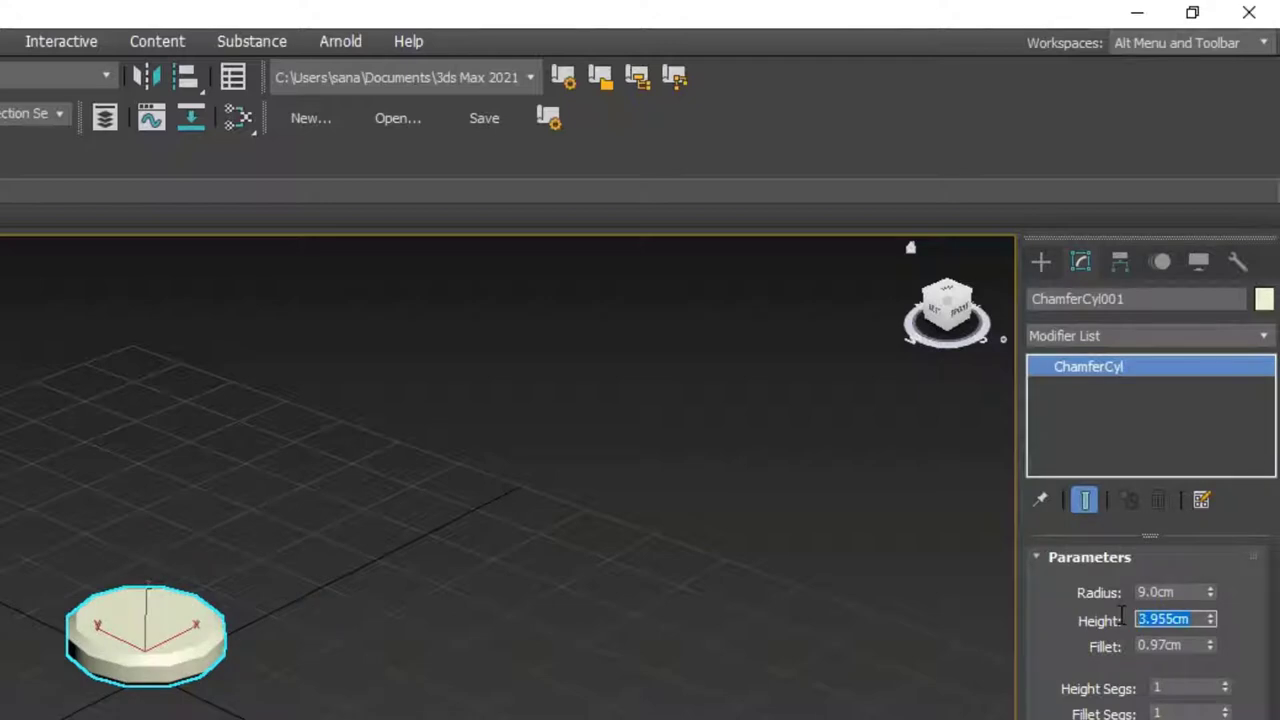
text(1.5)
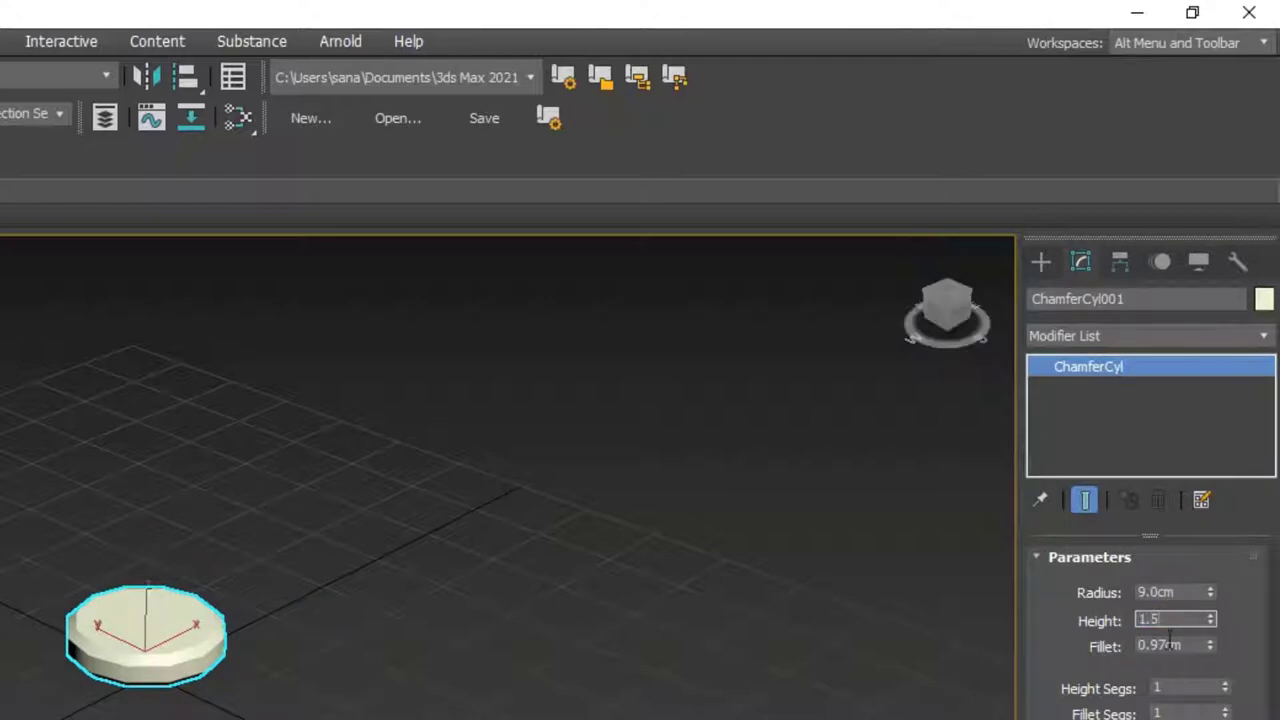
double_click(1191, 645)
scroll(277, 641, up, 5)
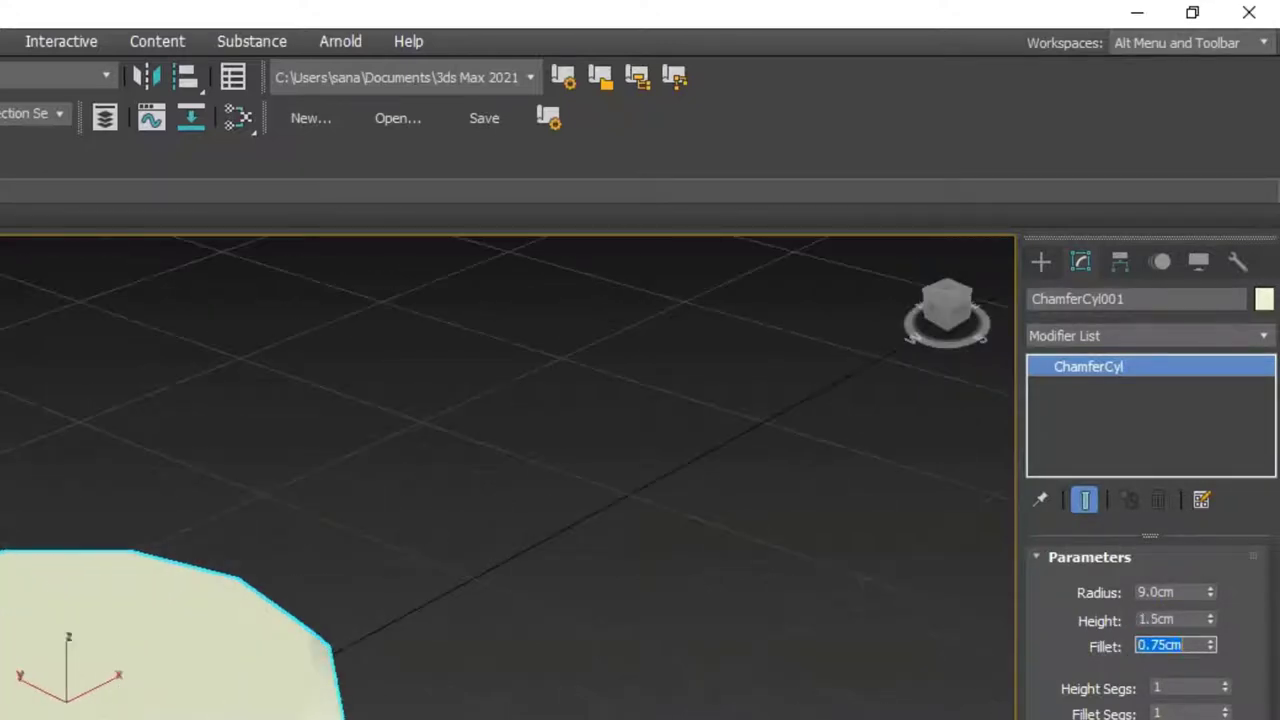
drag(1210, 647, 1232, 703)
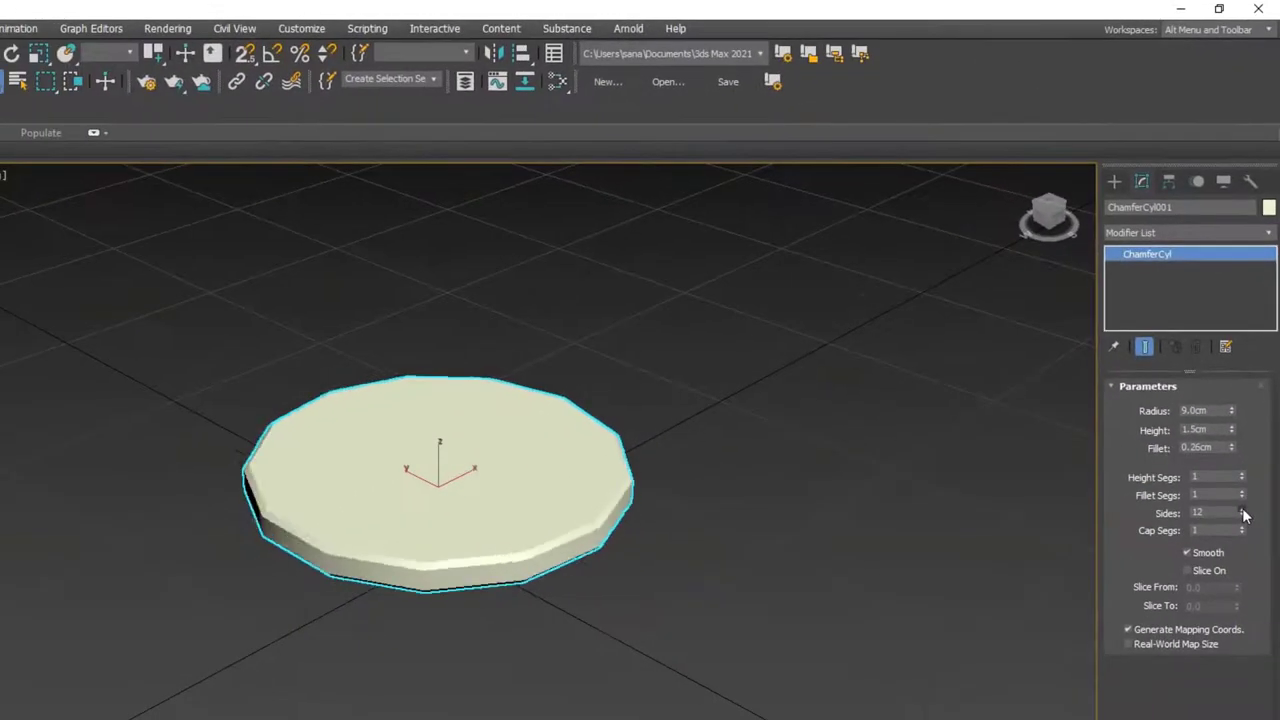
Step: Smooth the disc with 83 sides and 9 fillet segments
mouse_move(1241, 511)
mouse_down()
mouse_move(1249, 453)
mouse_move(1222, 473)
mouse_up()
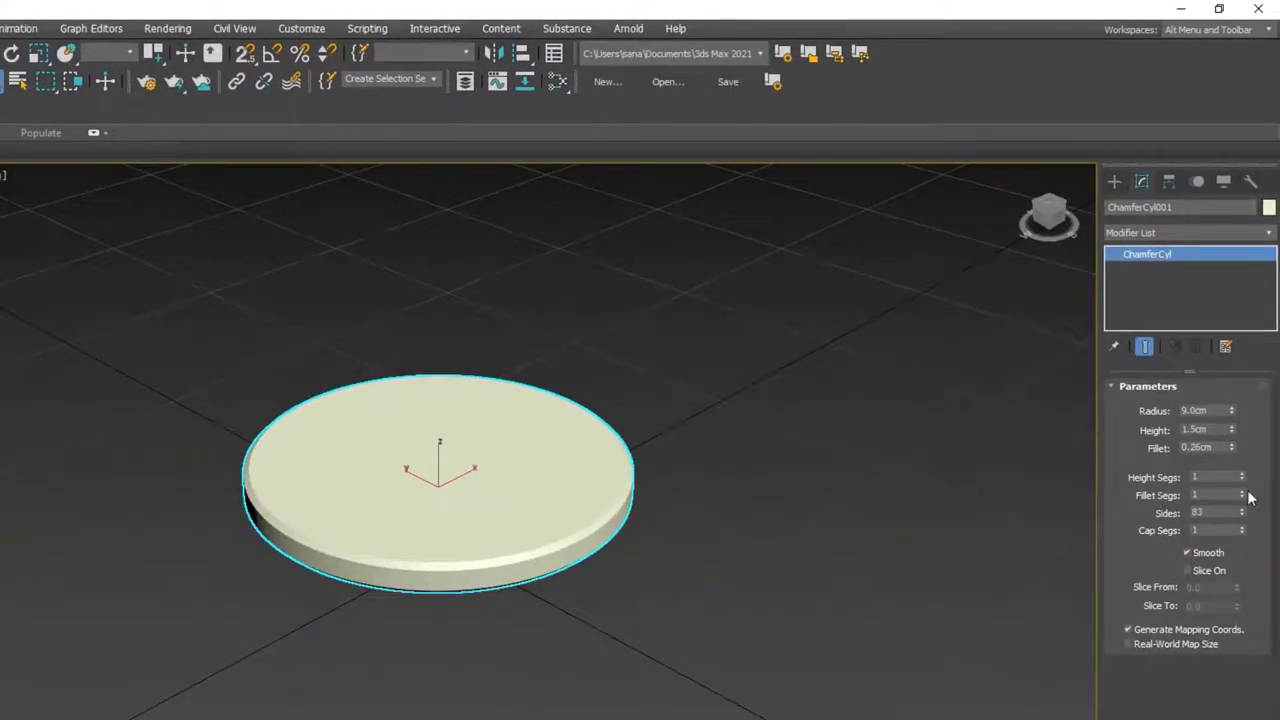
drag(1245, 497, 1245, 470)
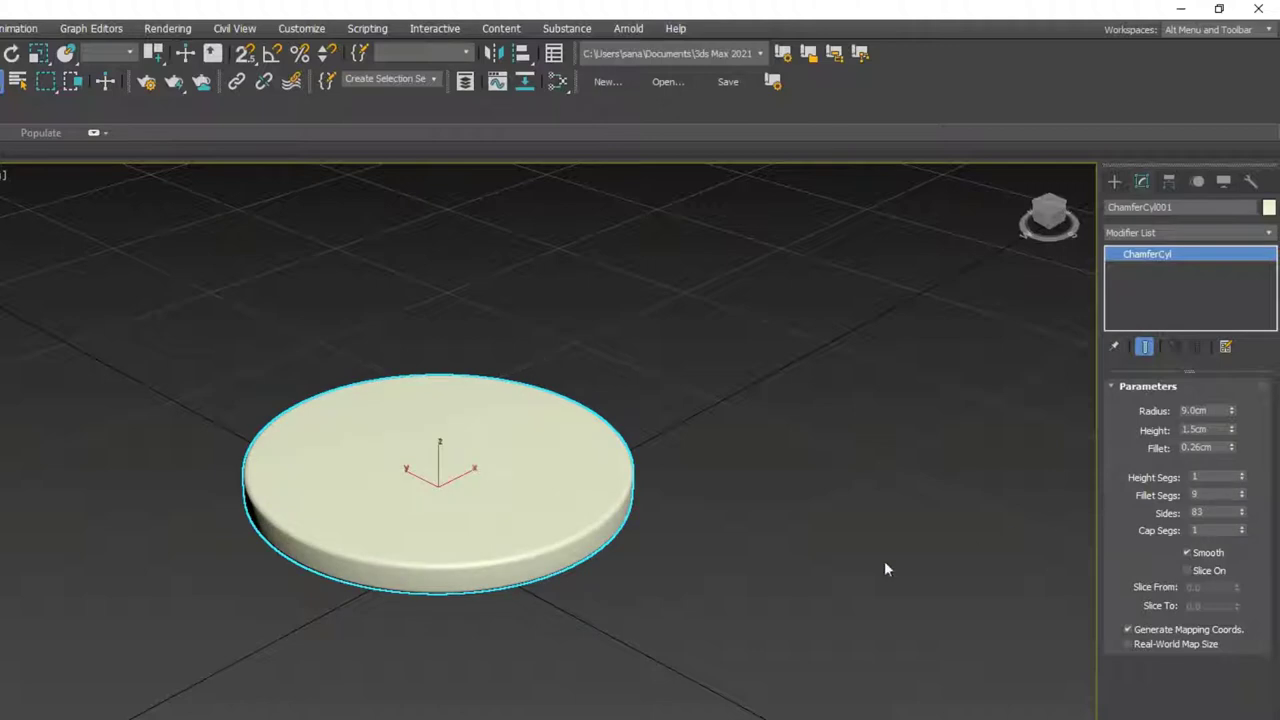
middle_drag(498, 566, 560, 596)
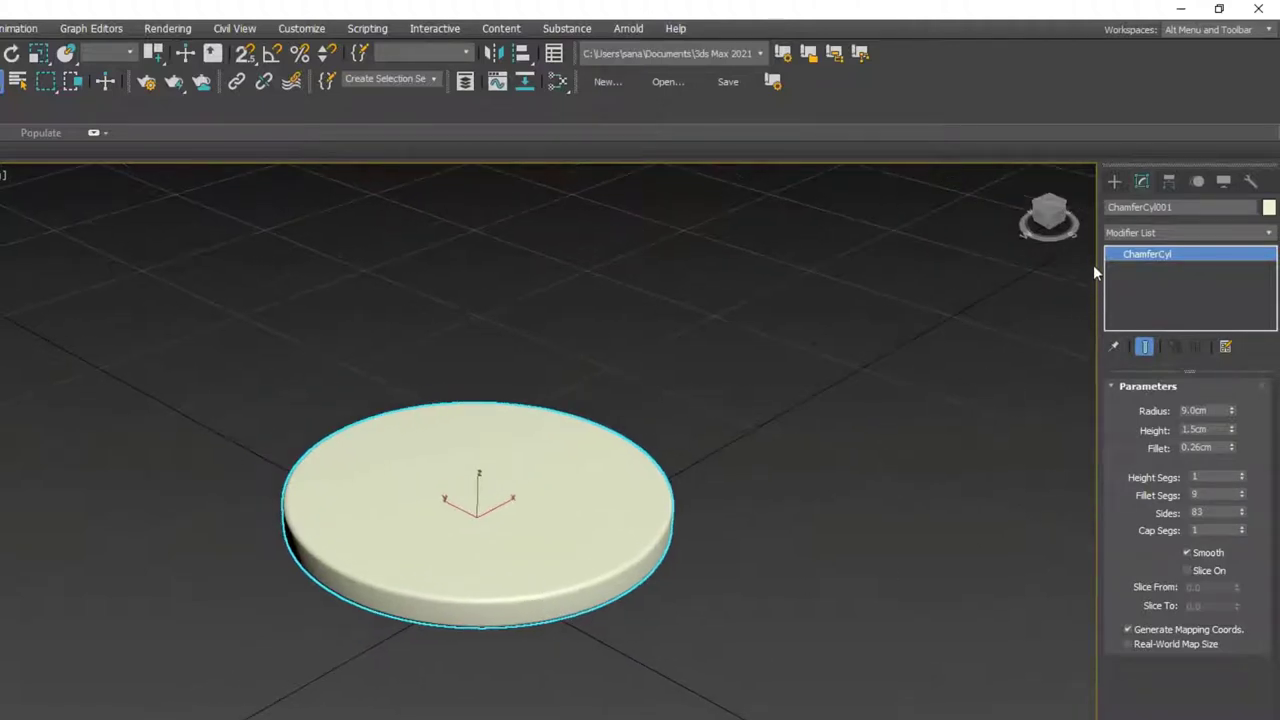
Step: Build a hose on top of the disc with AutoGrid, about 15.3cm tall with 45 segments
click(1114, 181)
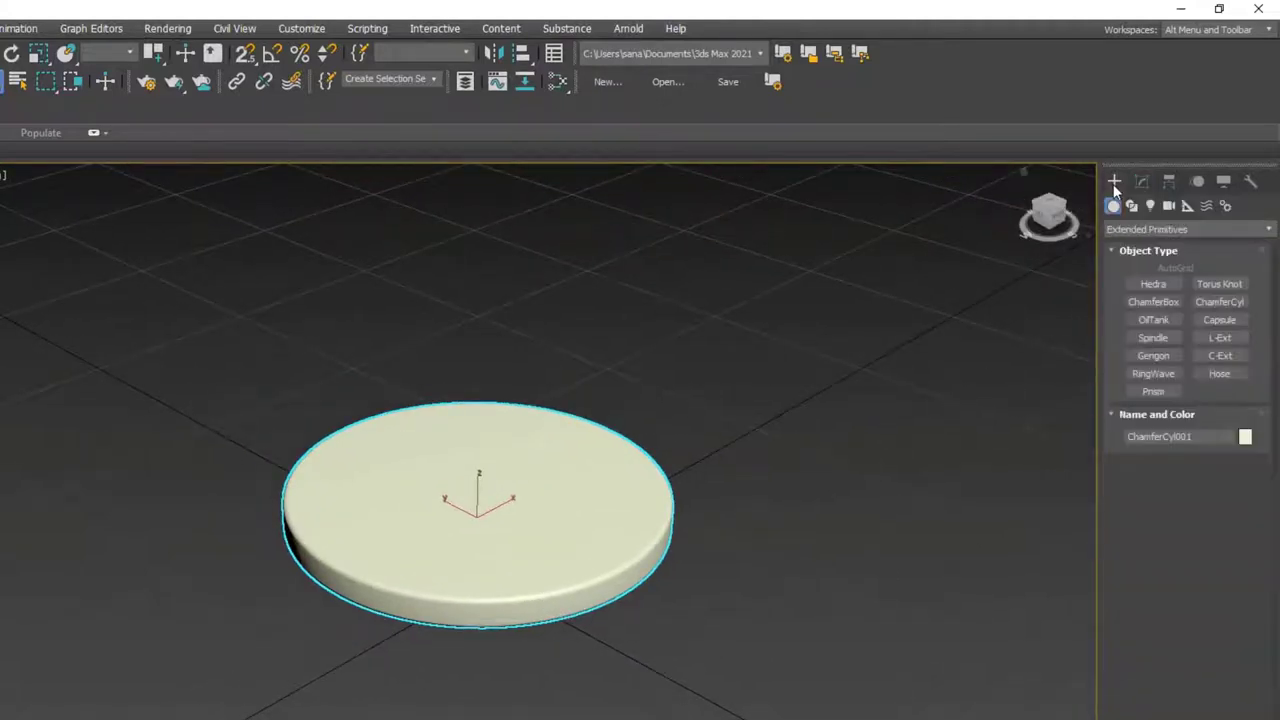
click(1220, 374)
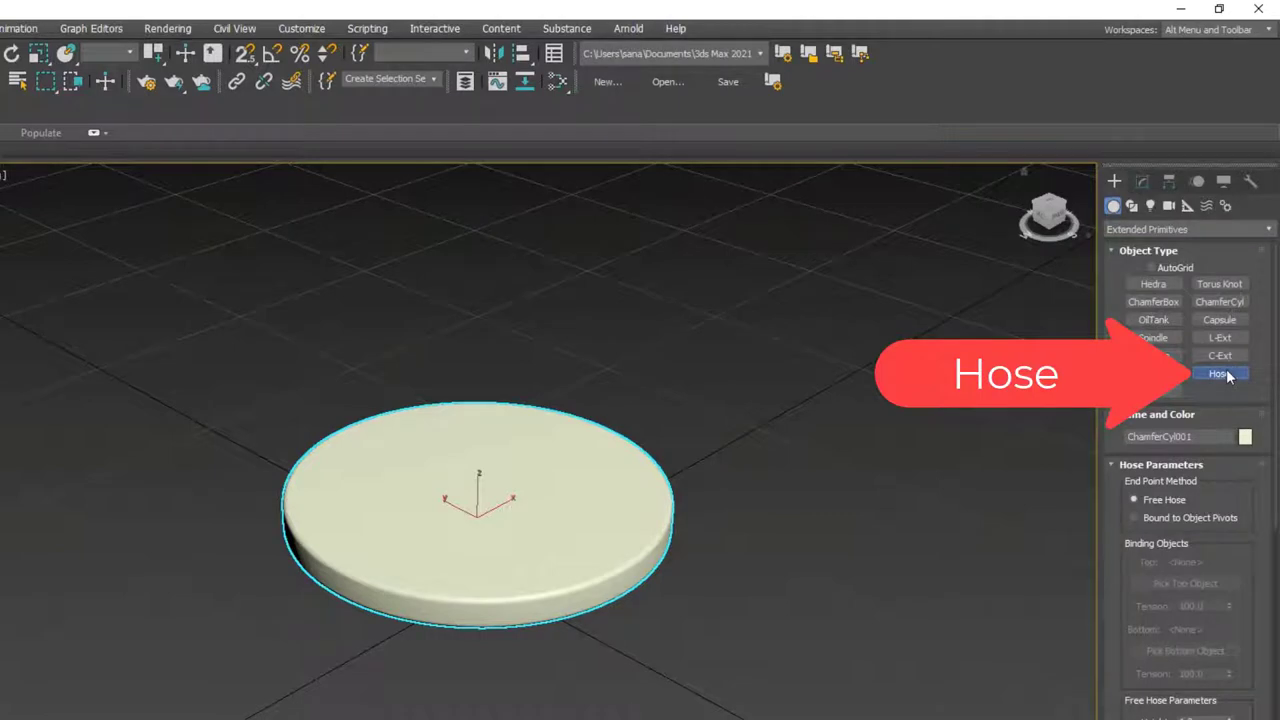
click(1155, 267)
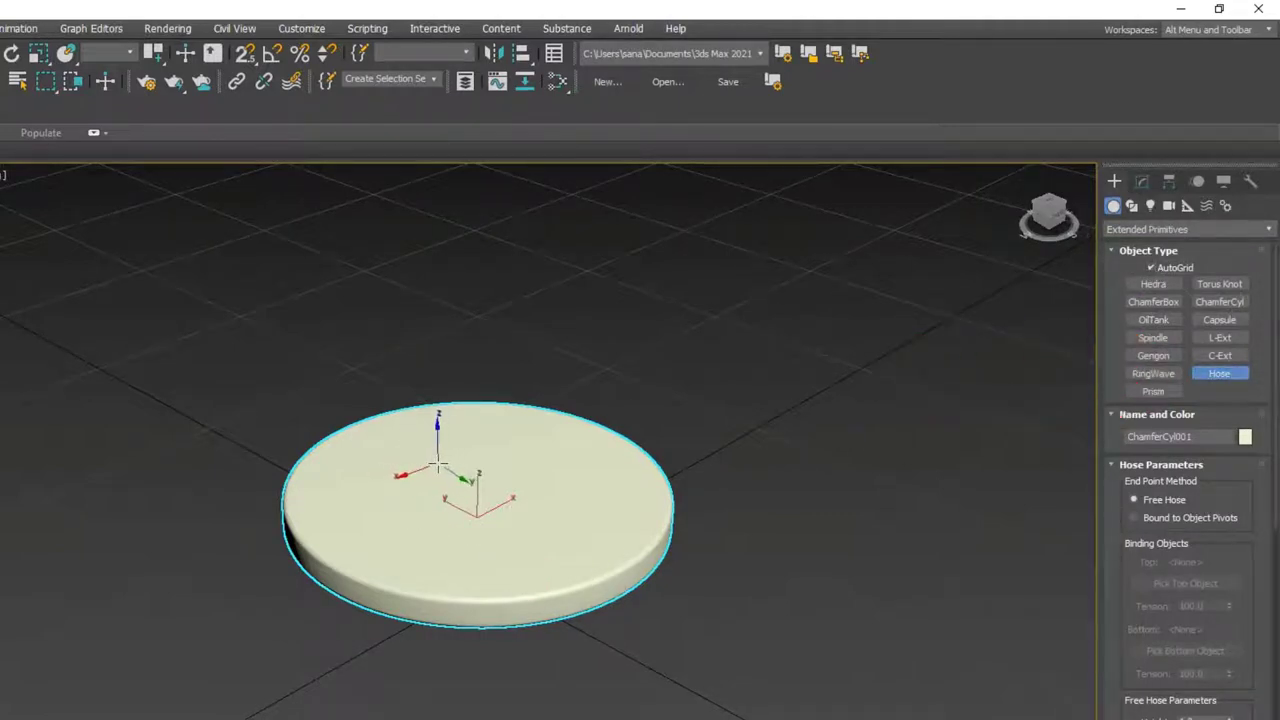
drag(437, 464, 487, 520)
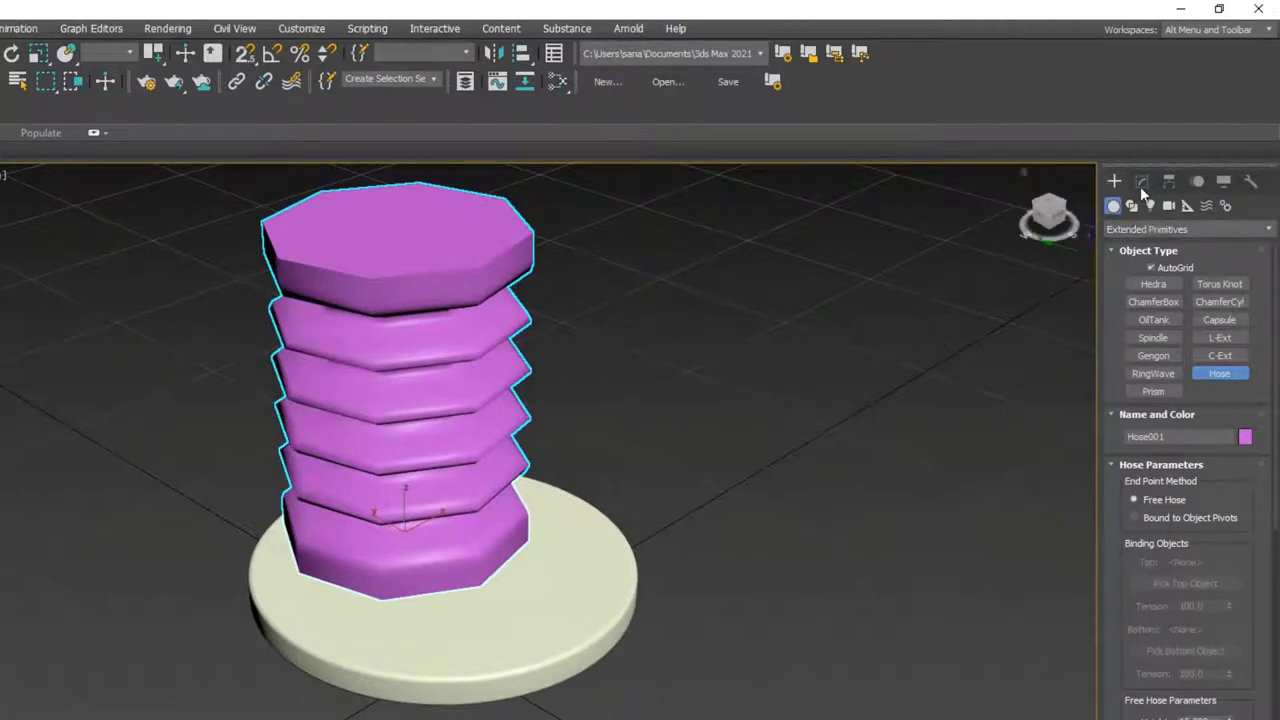
click(1142, 182)
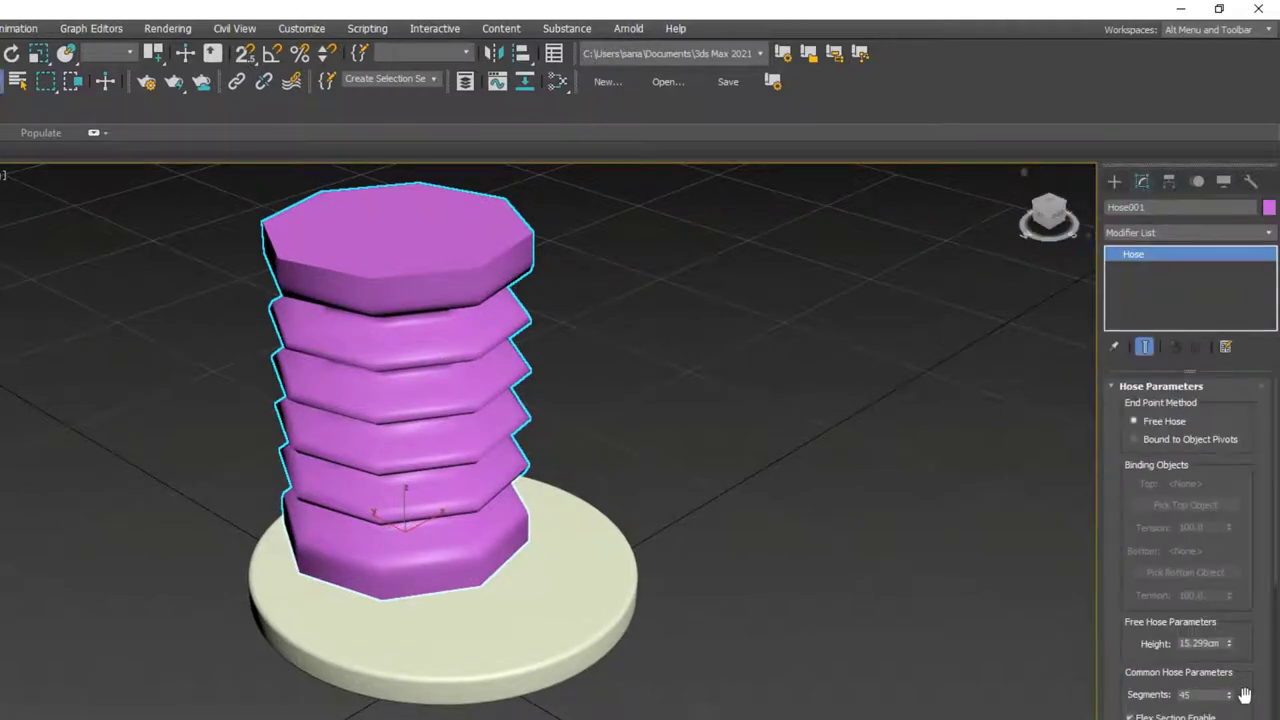
Step: Set the hose to 1 flex cycle, -42 flex diameter and 48 round sides
drag(1244, 694, 1238, 483)
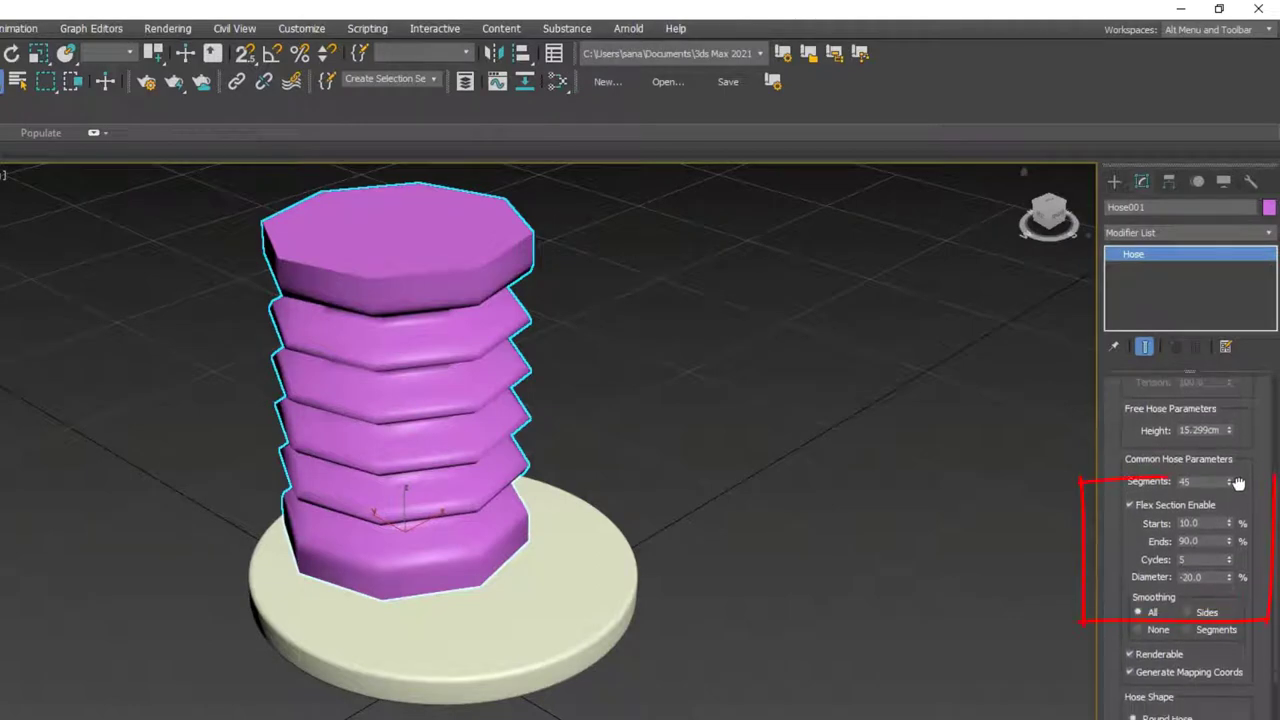
click(1230, 564)
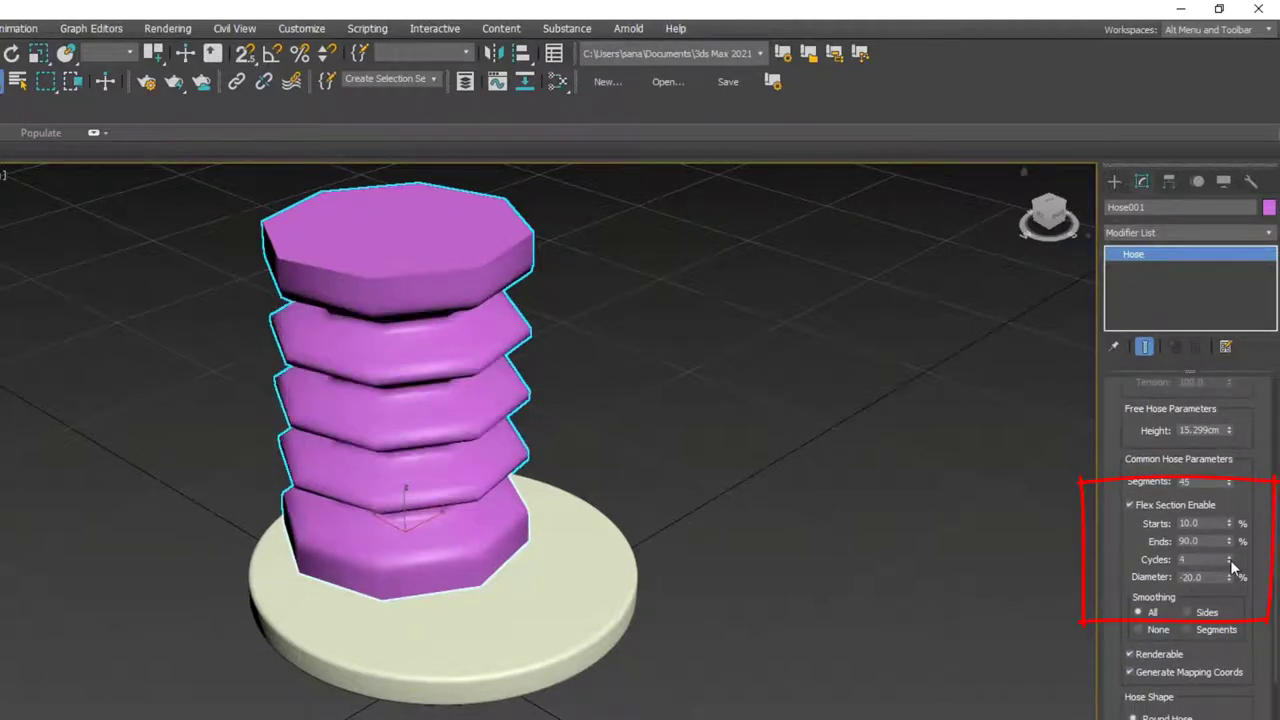
click(1230, 564)
click(1230, 564)
click(1230, 564)
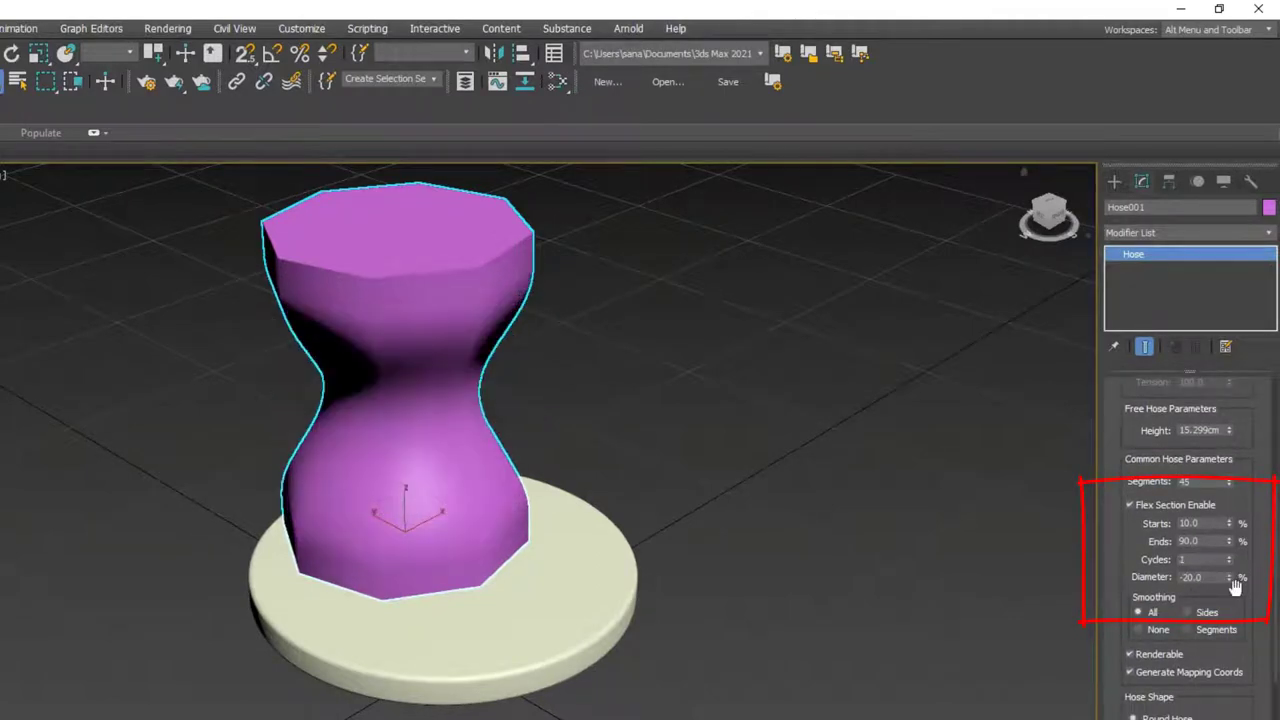
drag(1228, 578, 1227, 597)
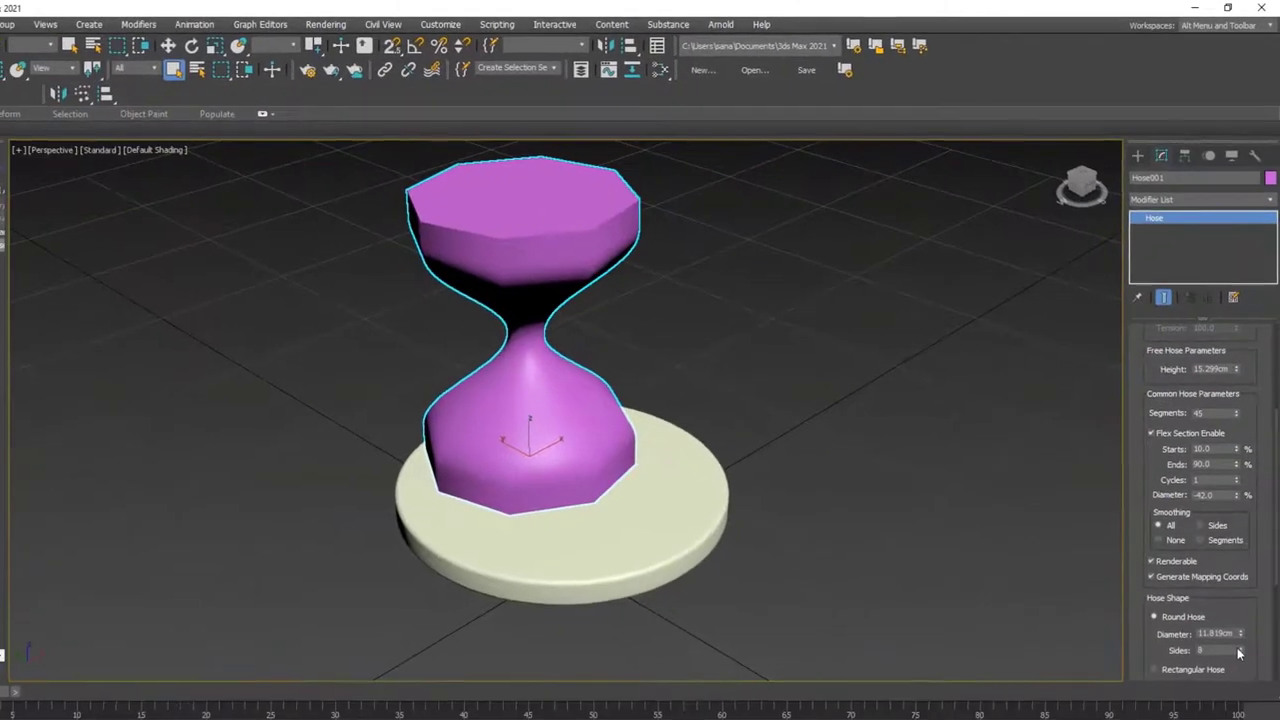
drag(1240, 650, 1240, 632)
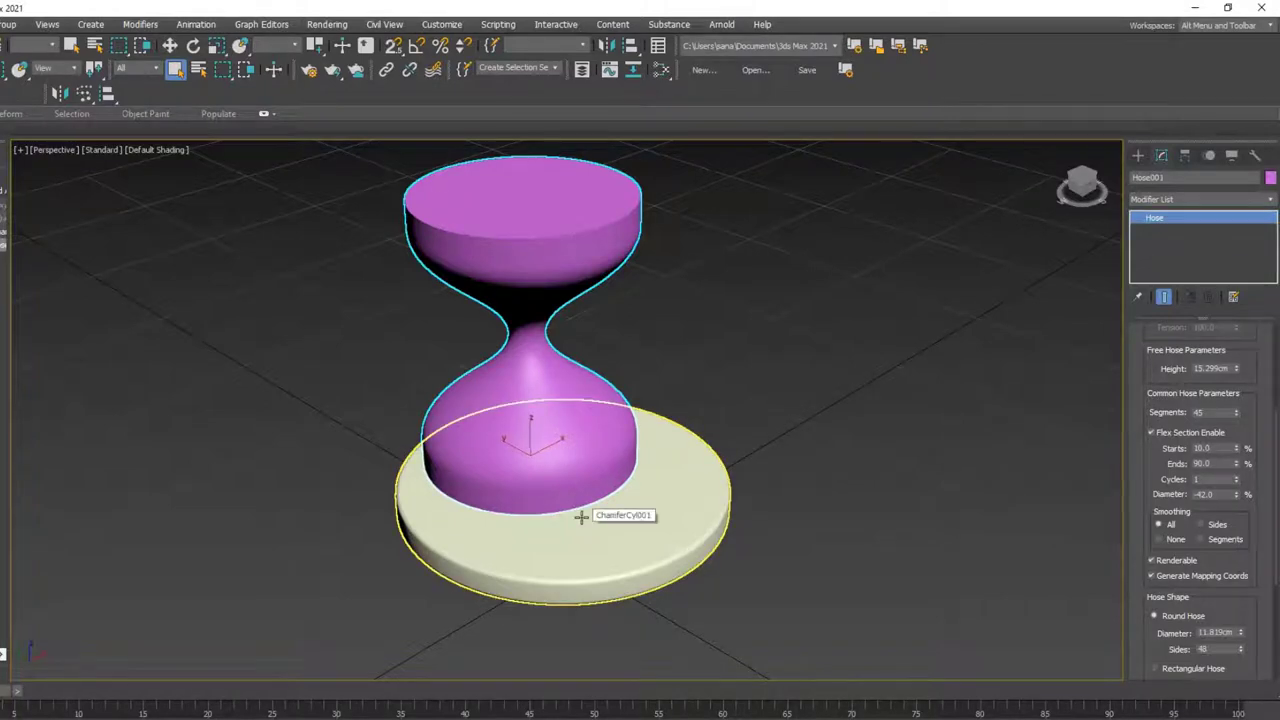
Step: Align the hose centre-to-centre with ChamferCyl001 in X and Y only
key(w)
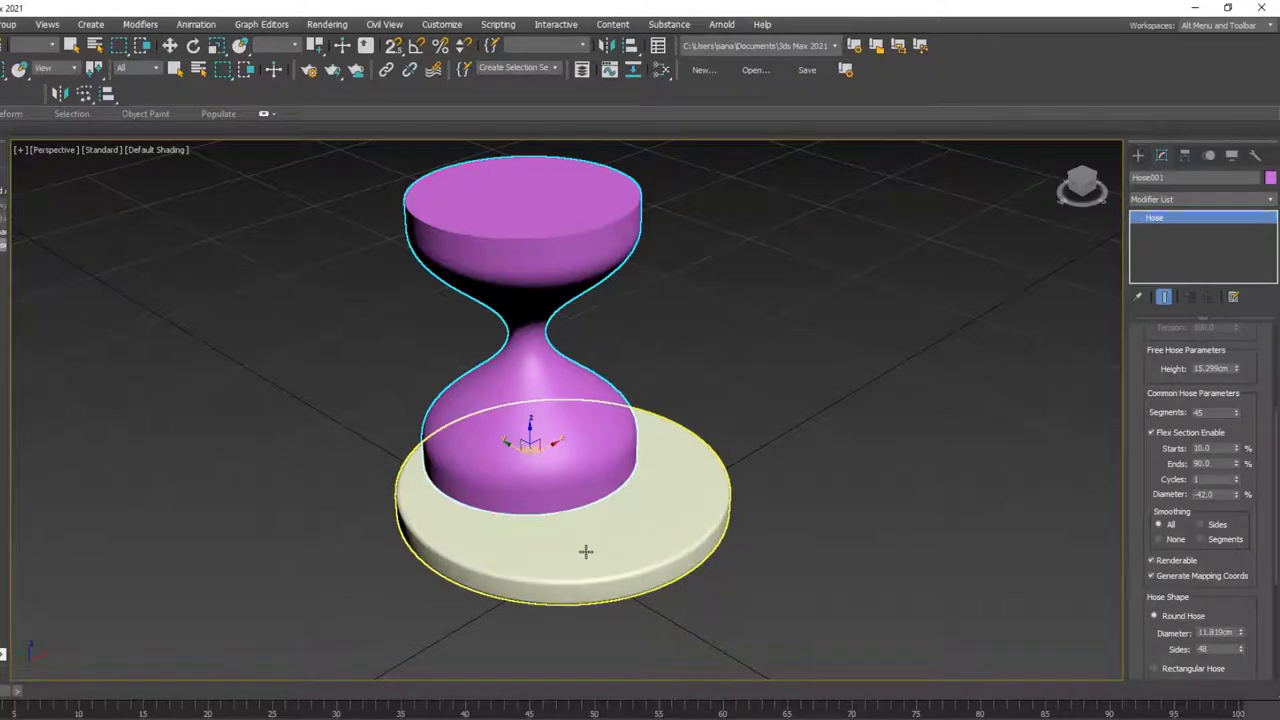
key(alt+a)
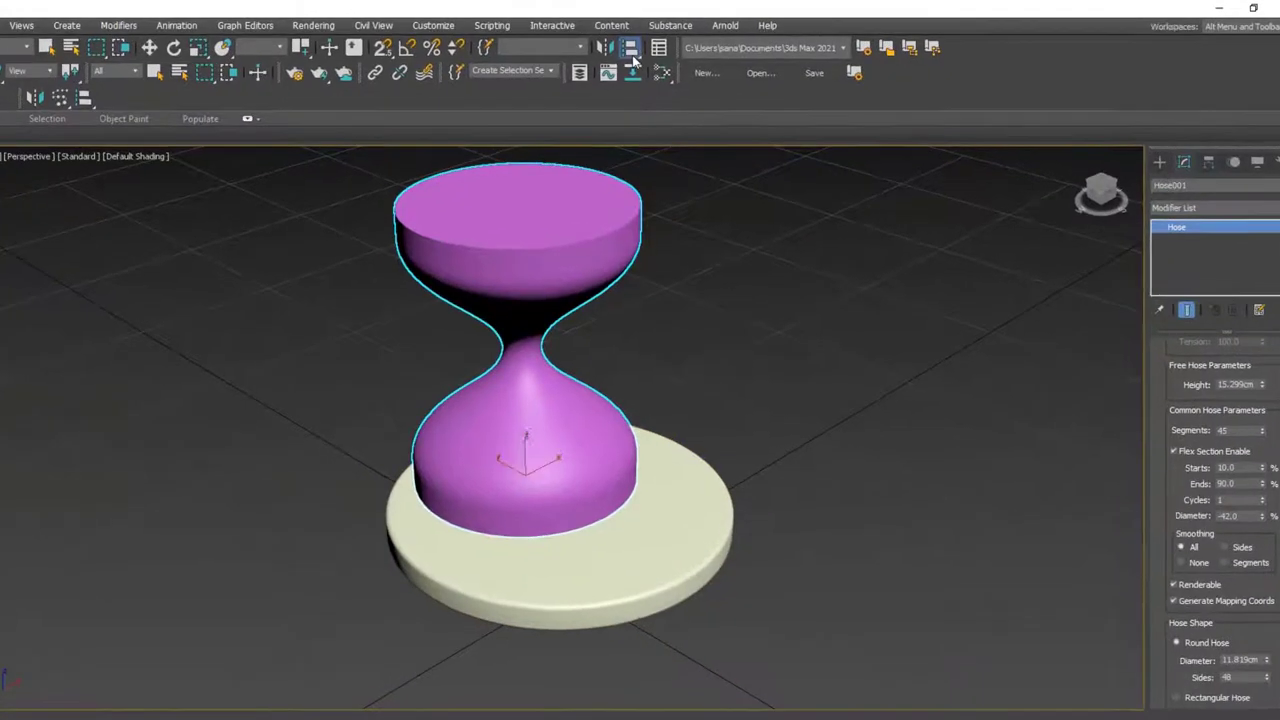
click(664, 487)
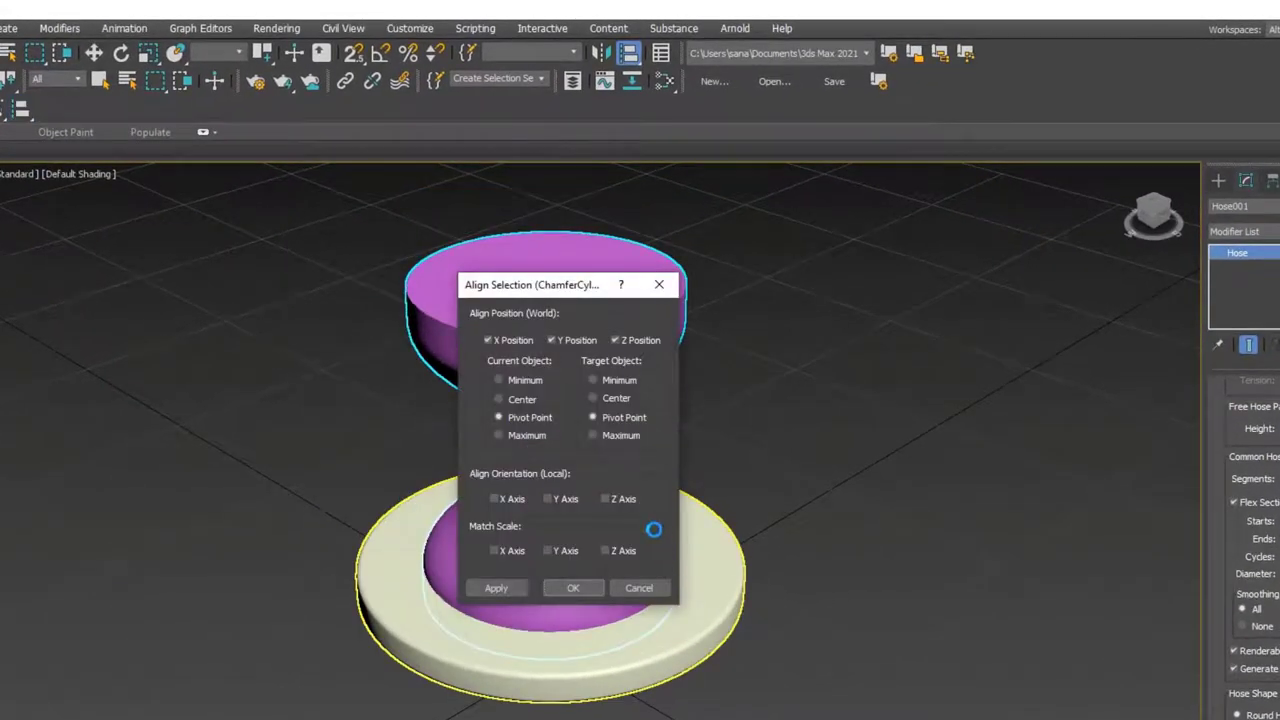
click(525, 396)
click(590, 397)
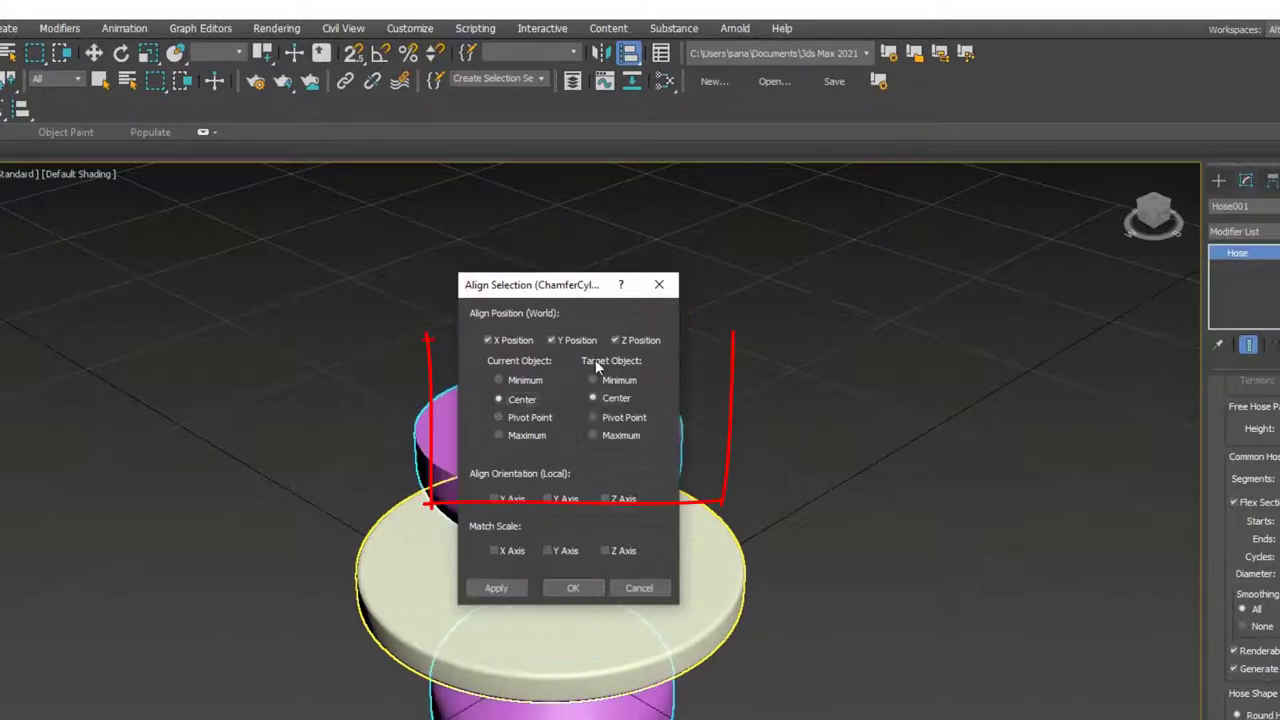
click(622, 337)
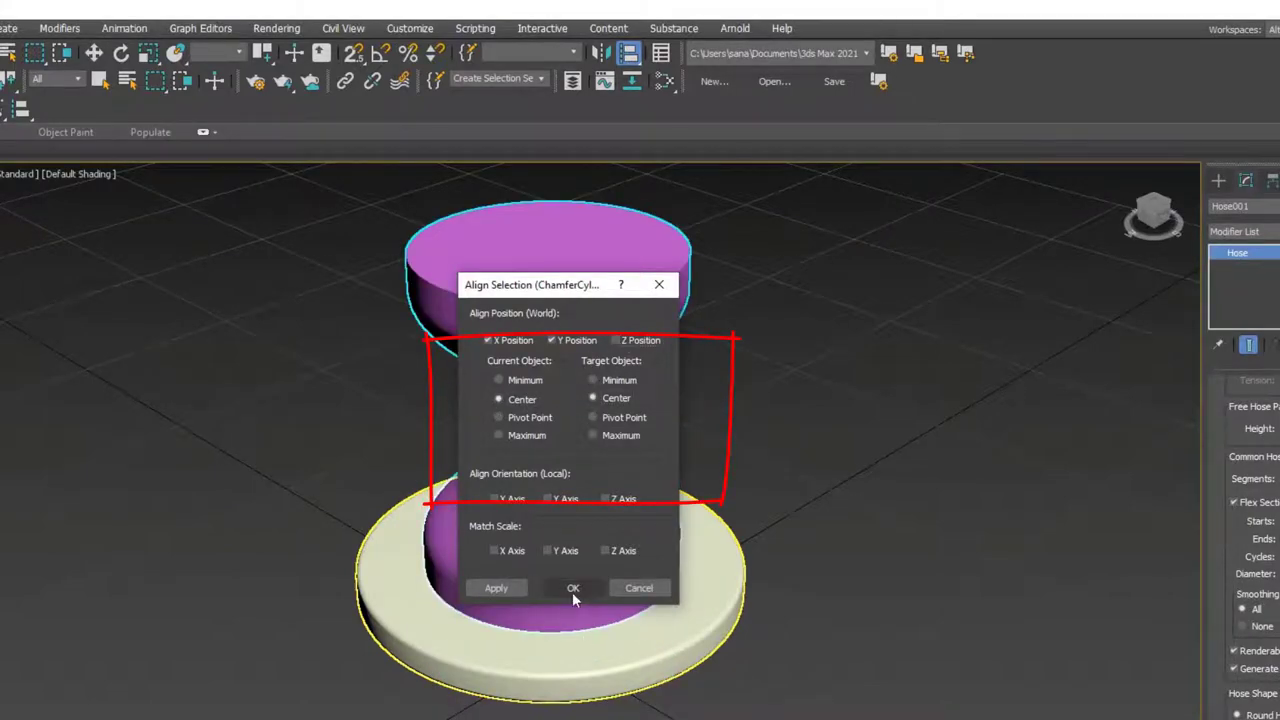
click(572, 588)
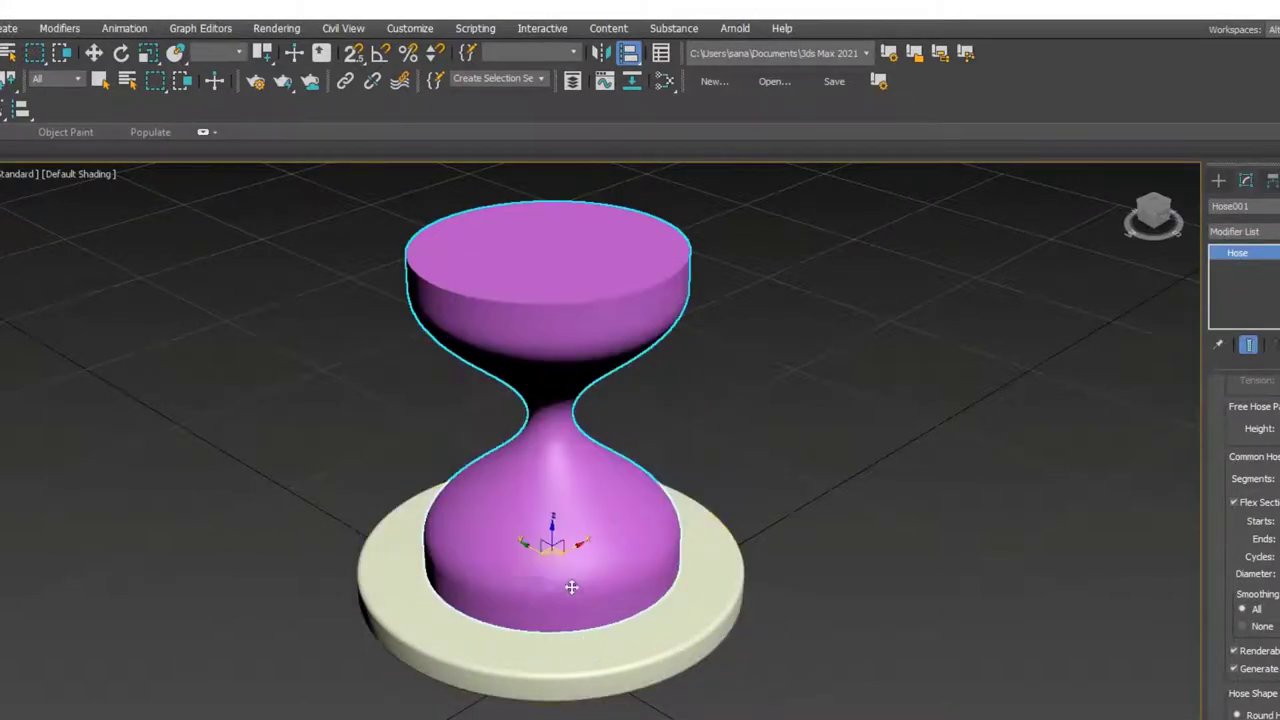
Step: Try scaling the hourglass up uniformly, then undo the enlargement and reorient the view
click(147, 53)
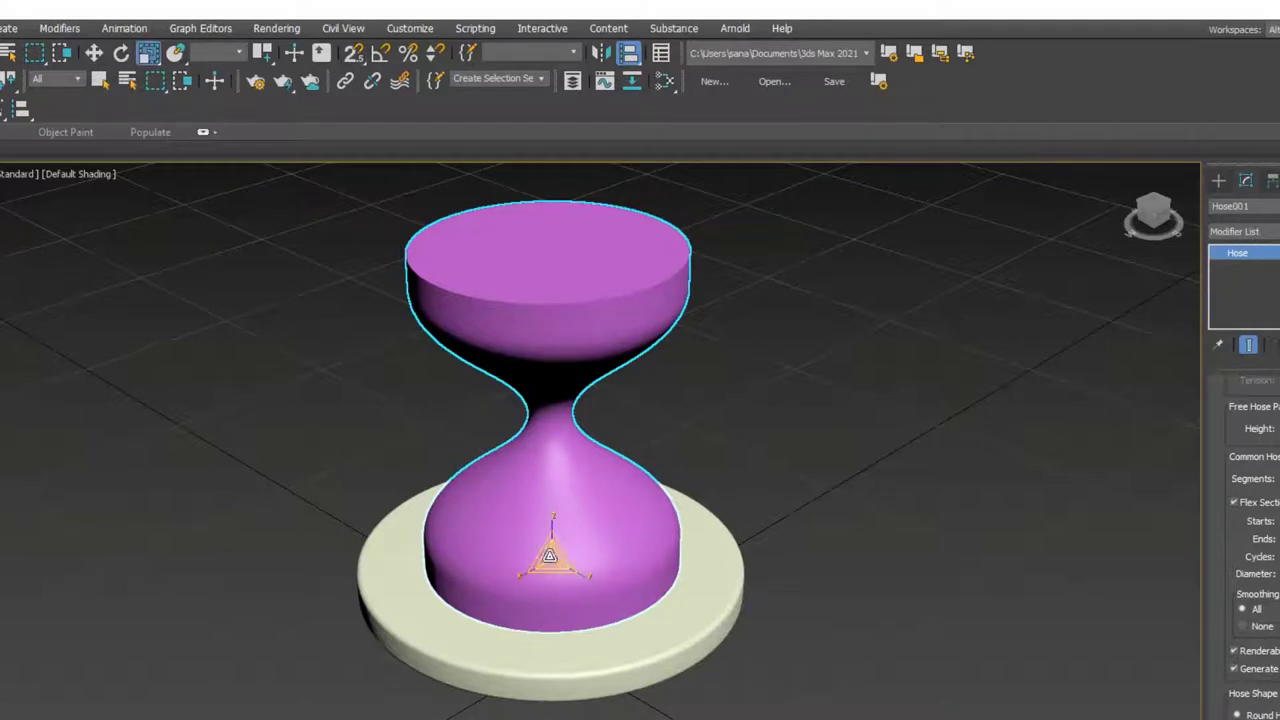
drag(553, 555, 555, 537)
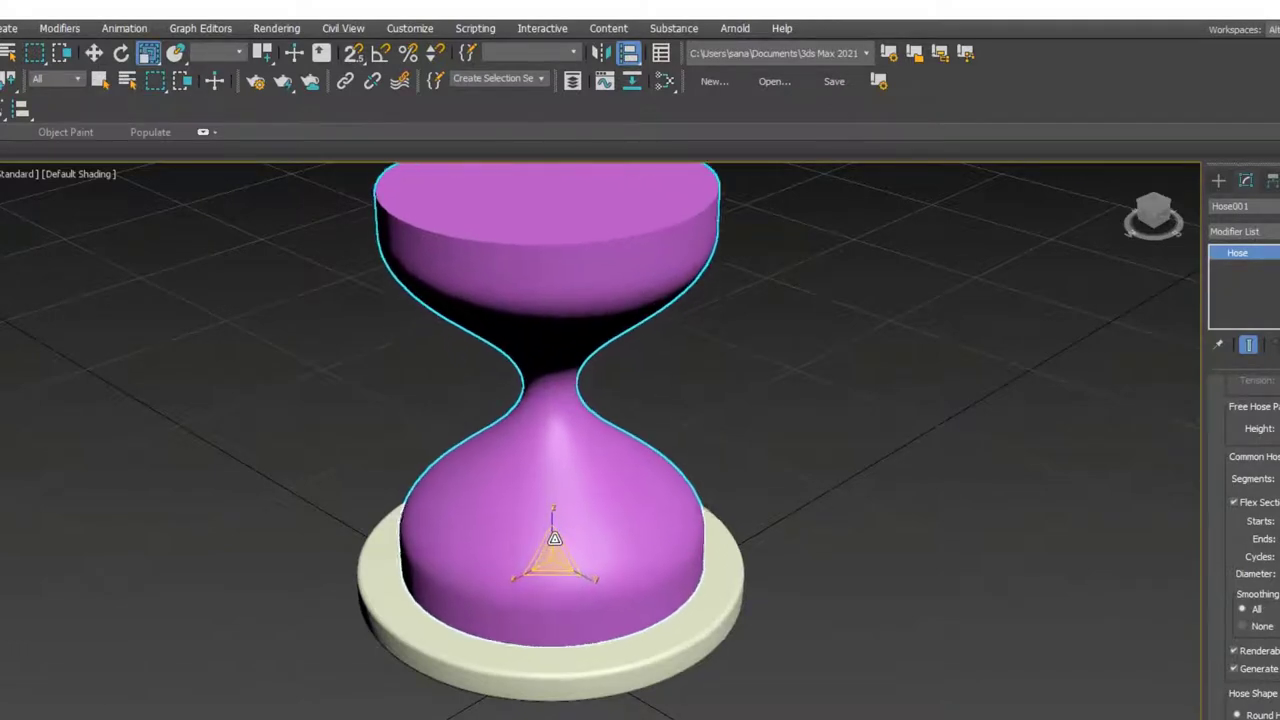
scroll(543, 623, down, 2)
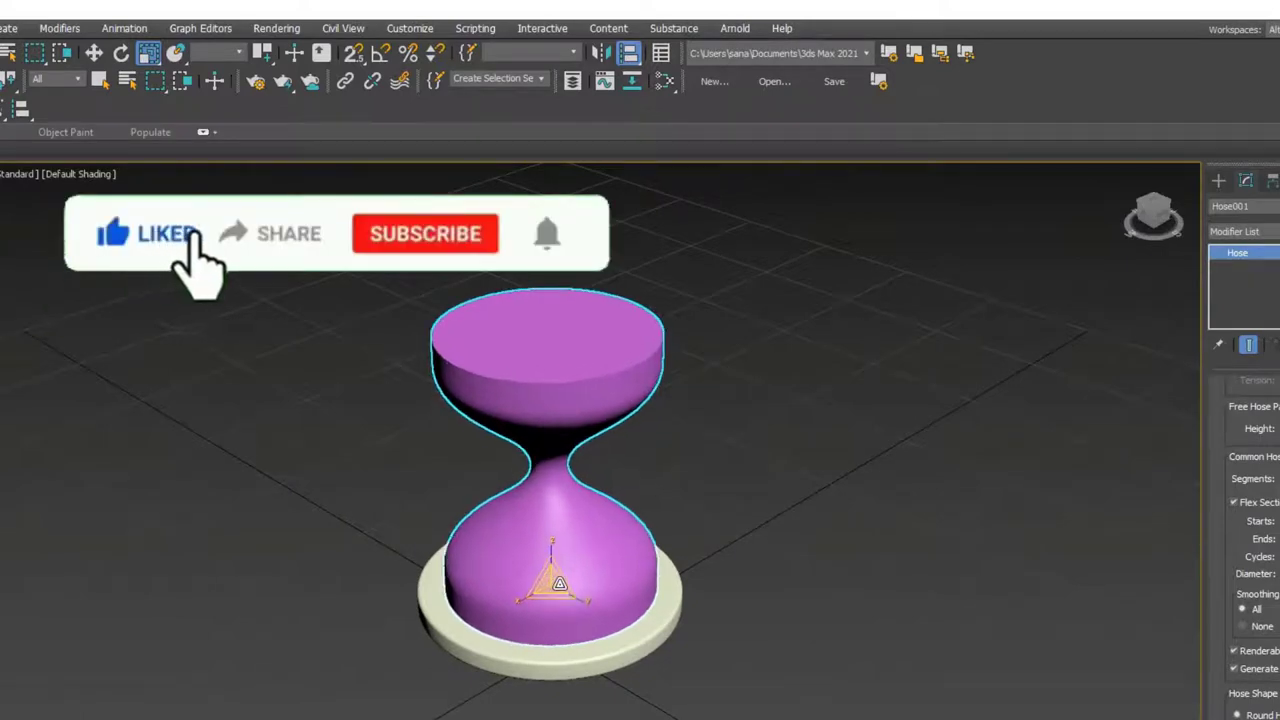
key(ctrl+z)
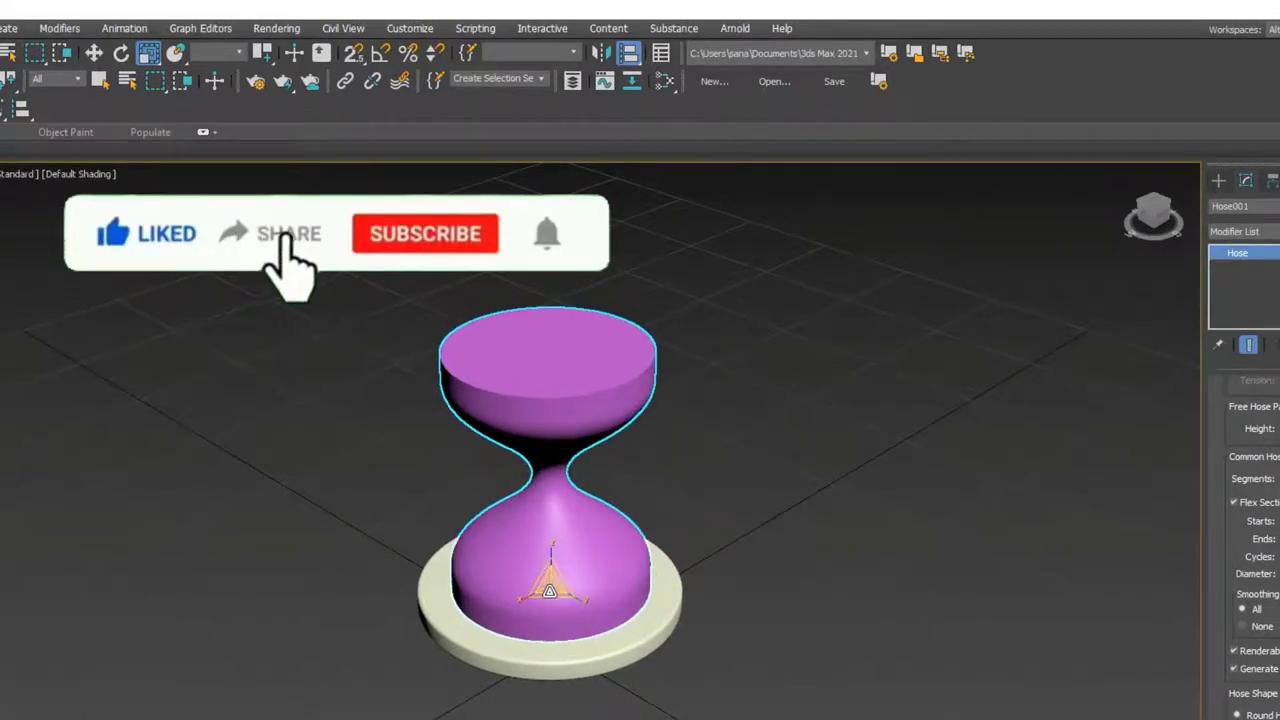
alt+middle_drag(250, 200, 134, 181)
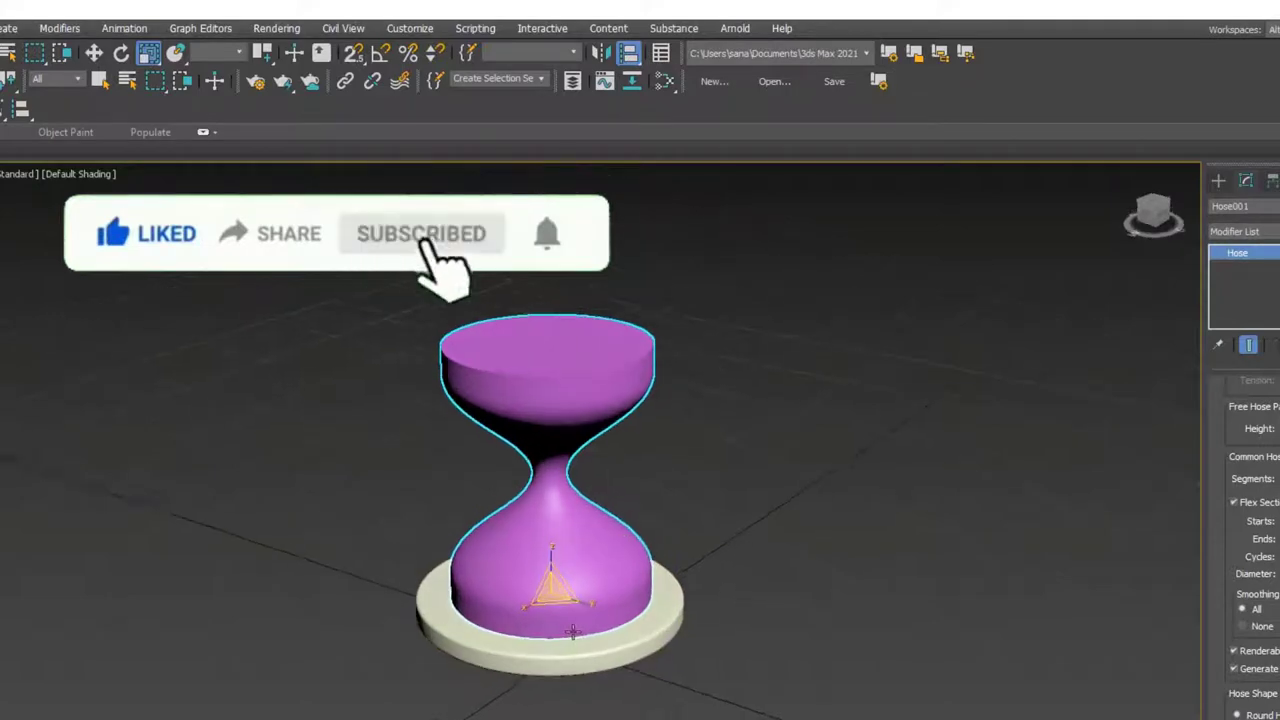
key(w)
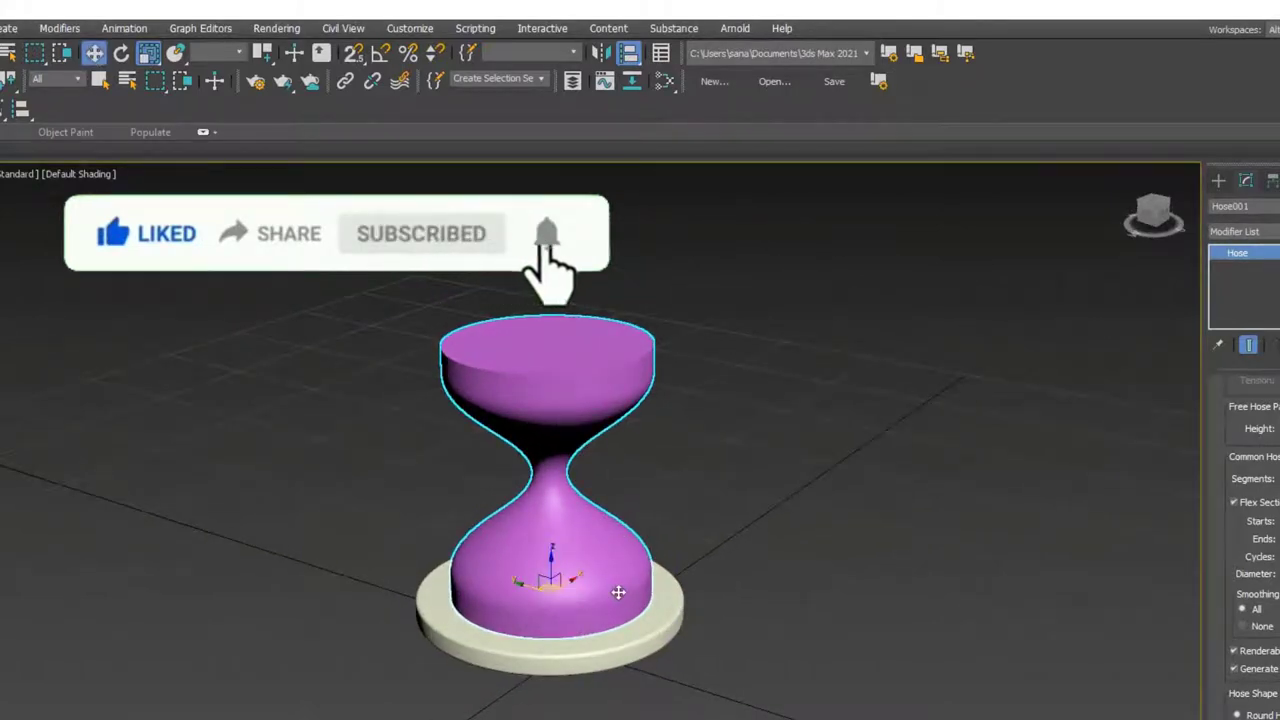
alt+middle_drag(614, 591, 607, 648)
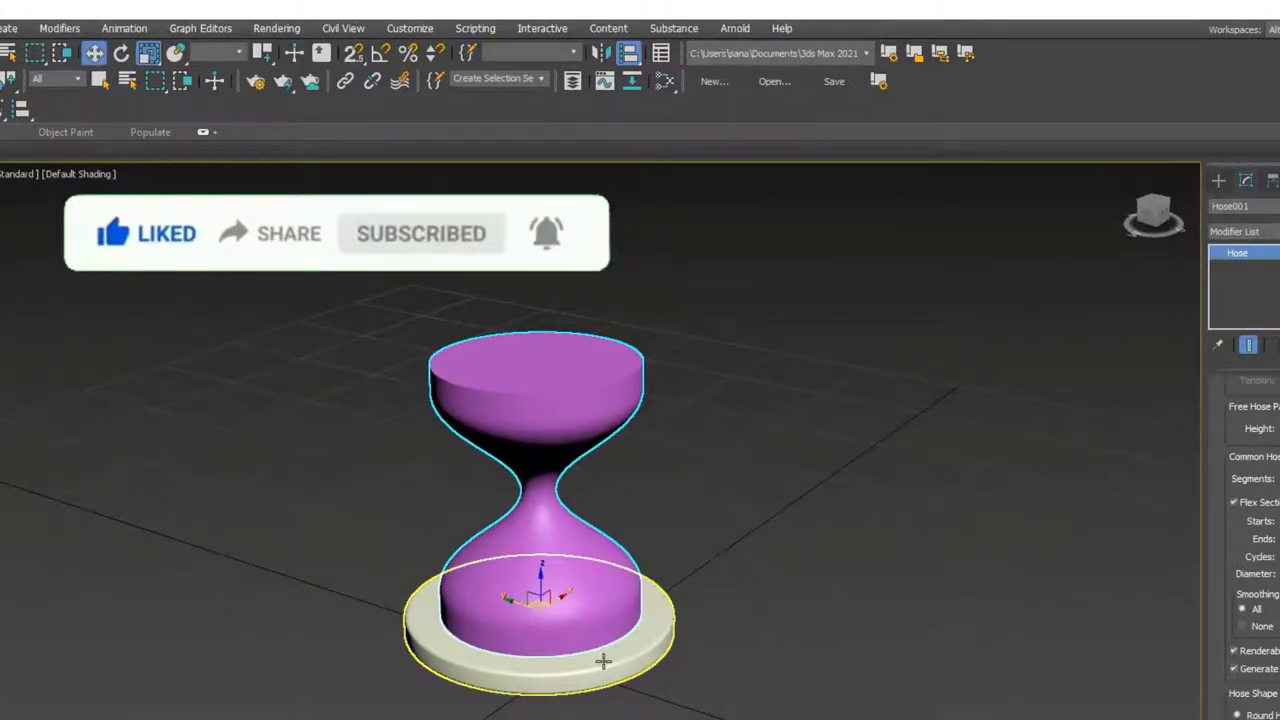
Step: Shift-copy the base disc upward above the hourglass as ChamferCyl002
click(604, 660)
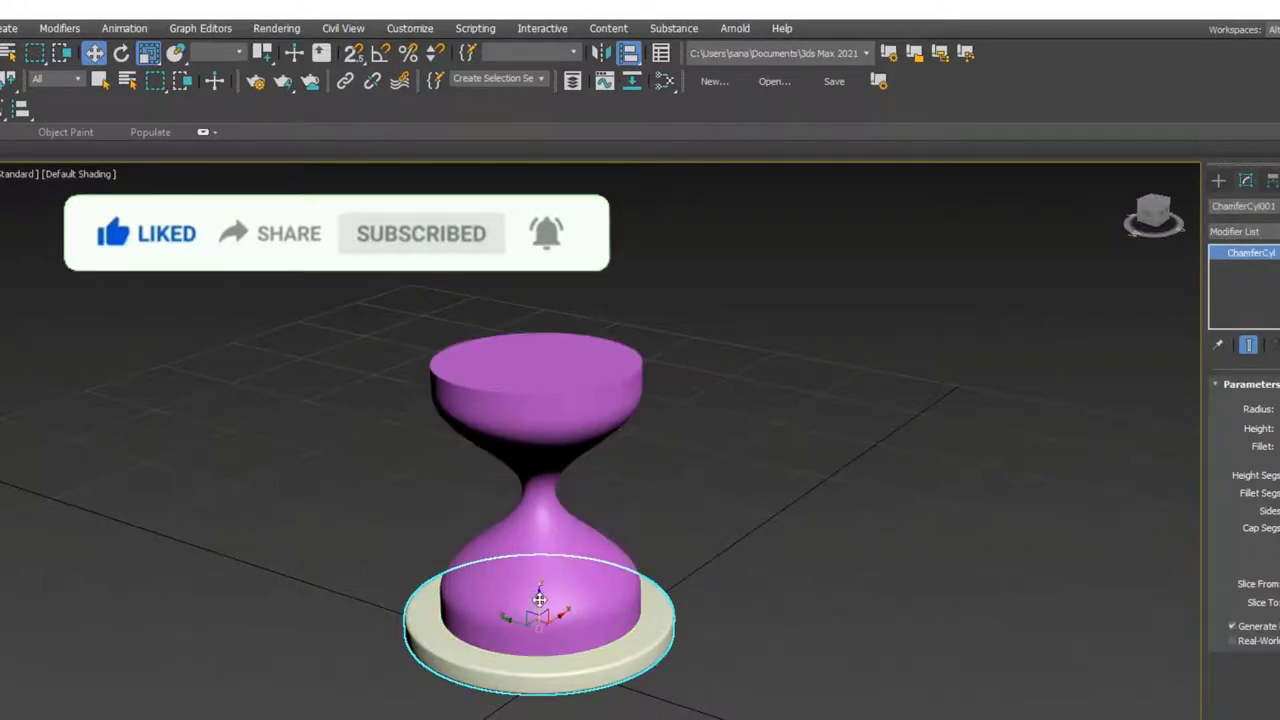
shift+drag(539, 598, 538, 297)
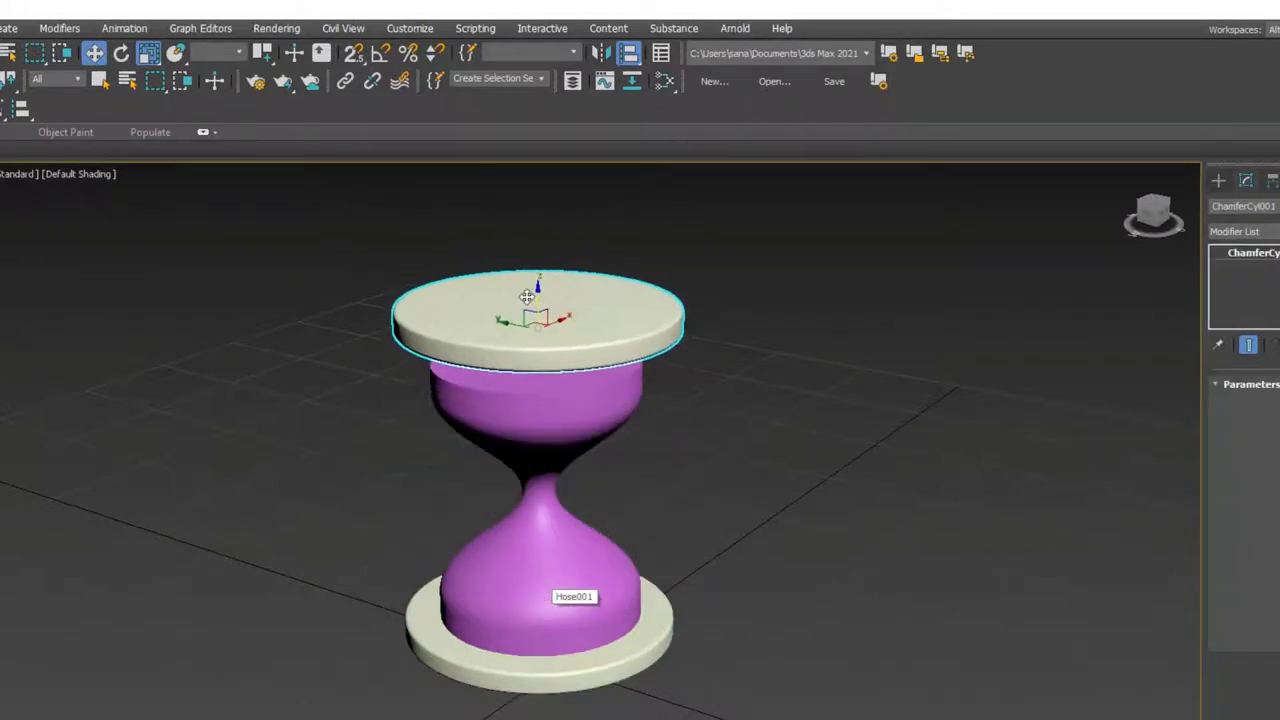
click(570, 521)
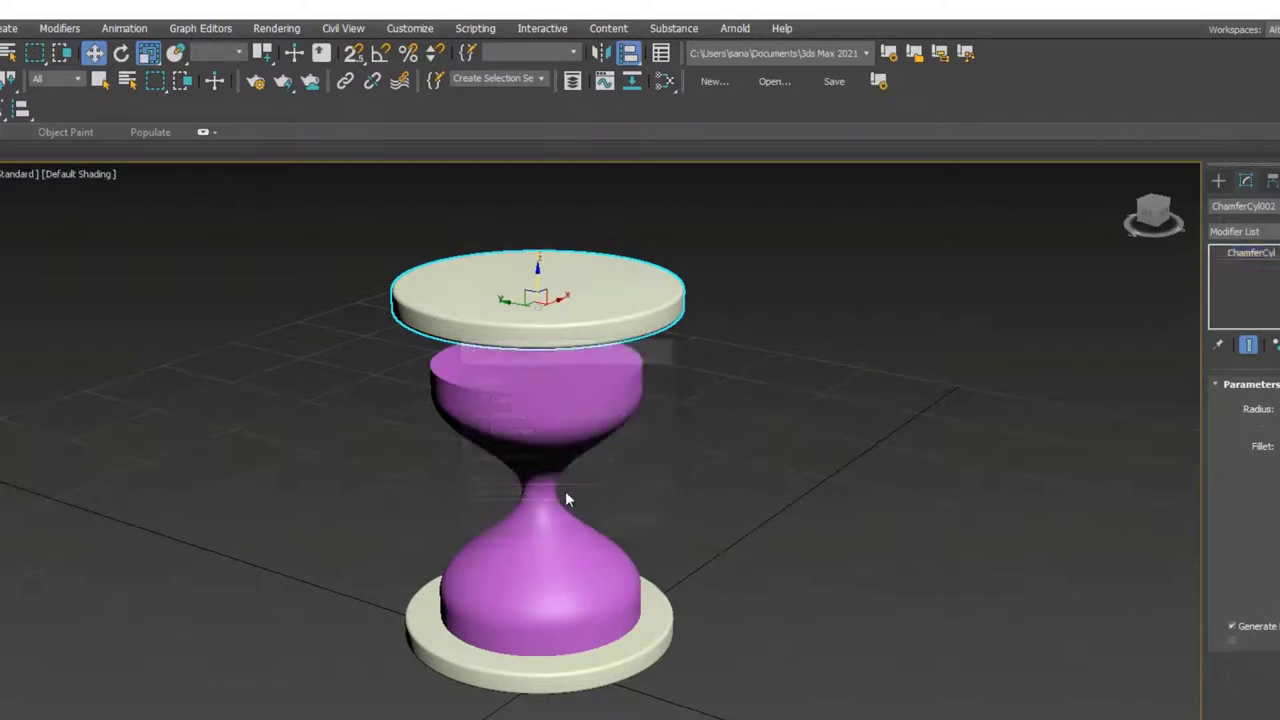
Step: Align the copy's Z minimum to Hose001's maximum so it rests on top
click(626, 58)
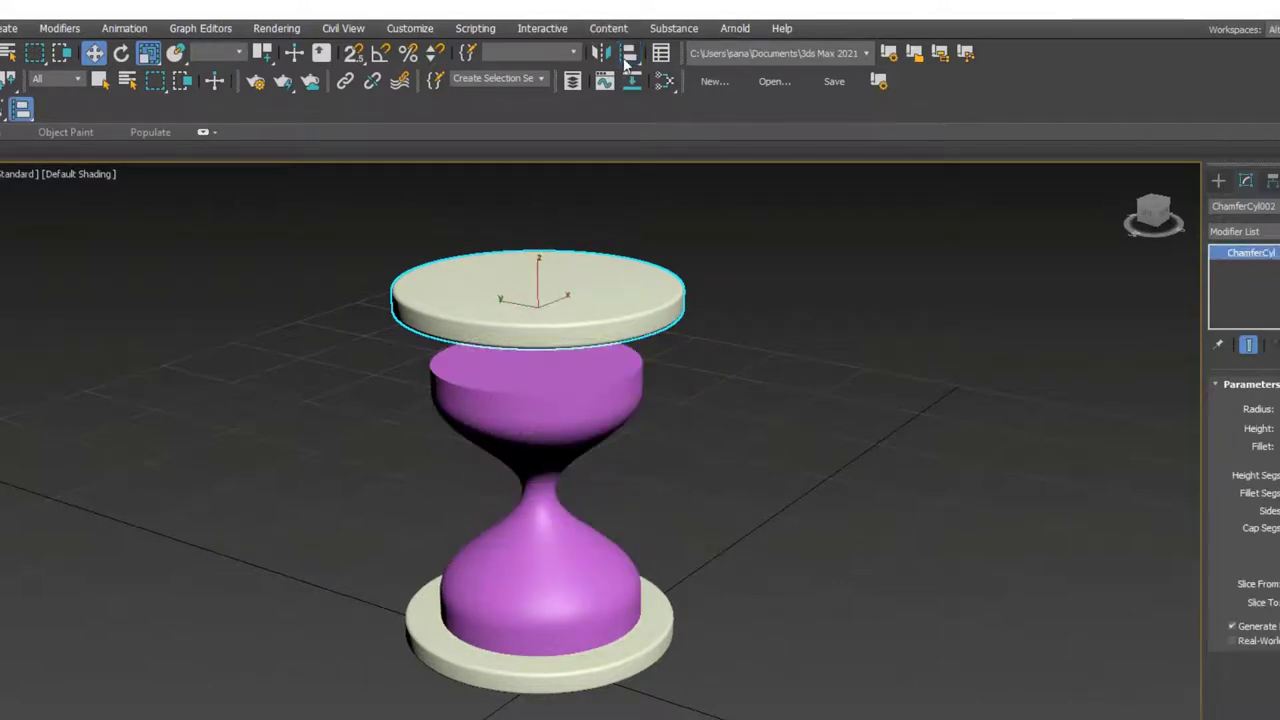
click(556, 438)
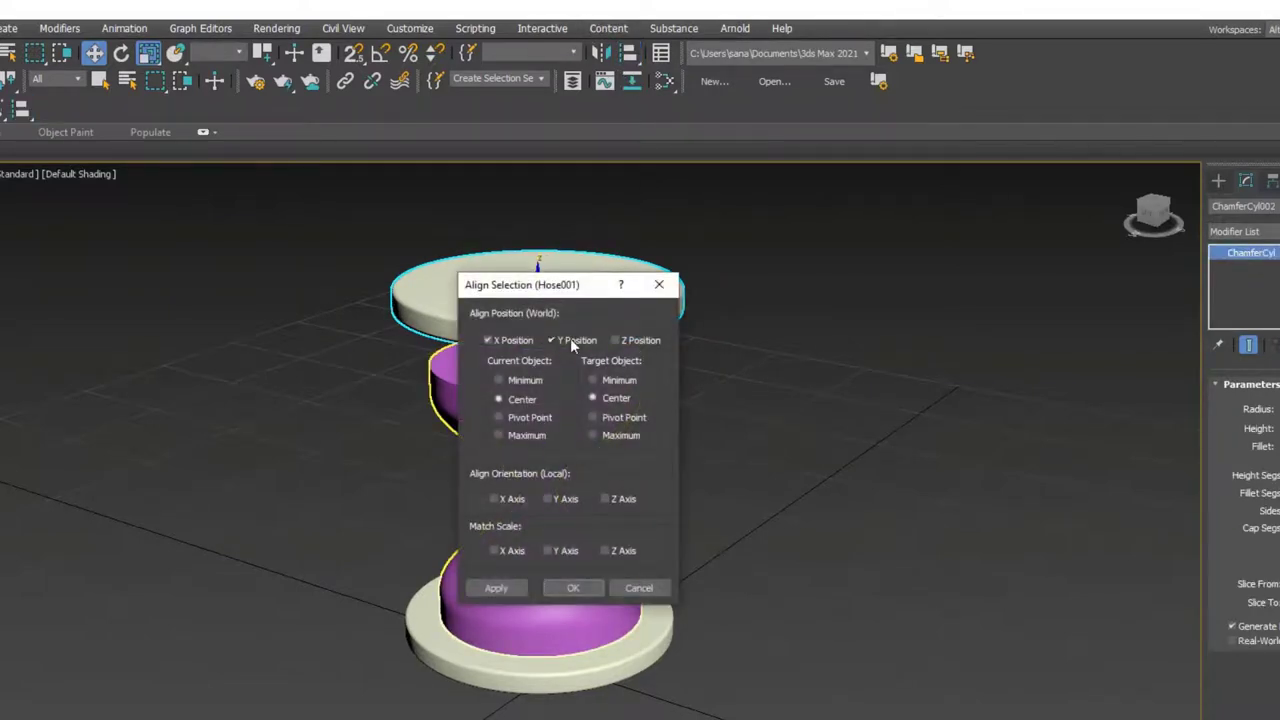
click(630, 343)
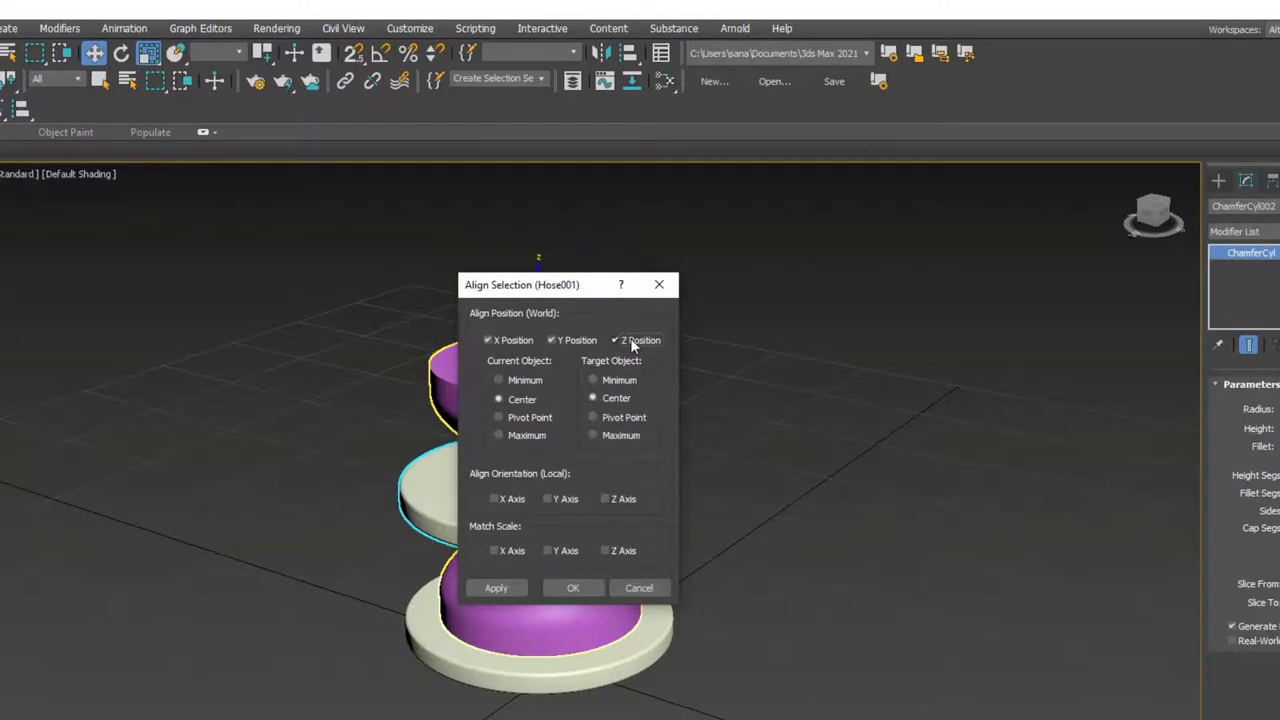
click(568, 340)
click(526, 380)
click(605, 435)
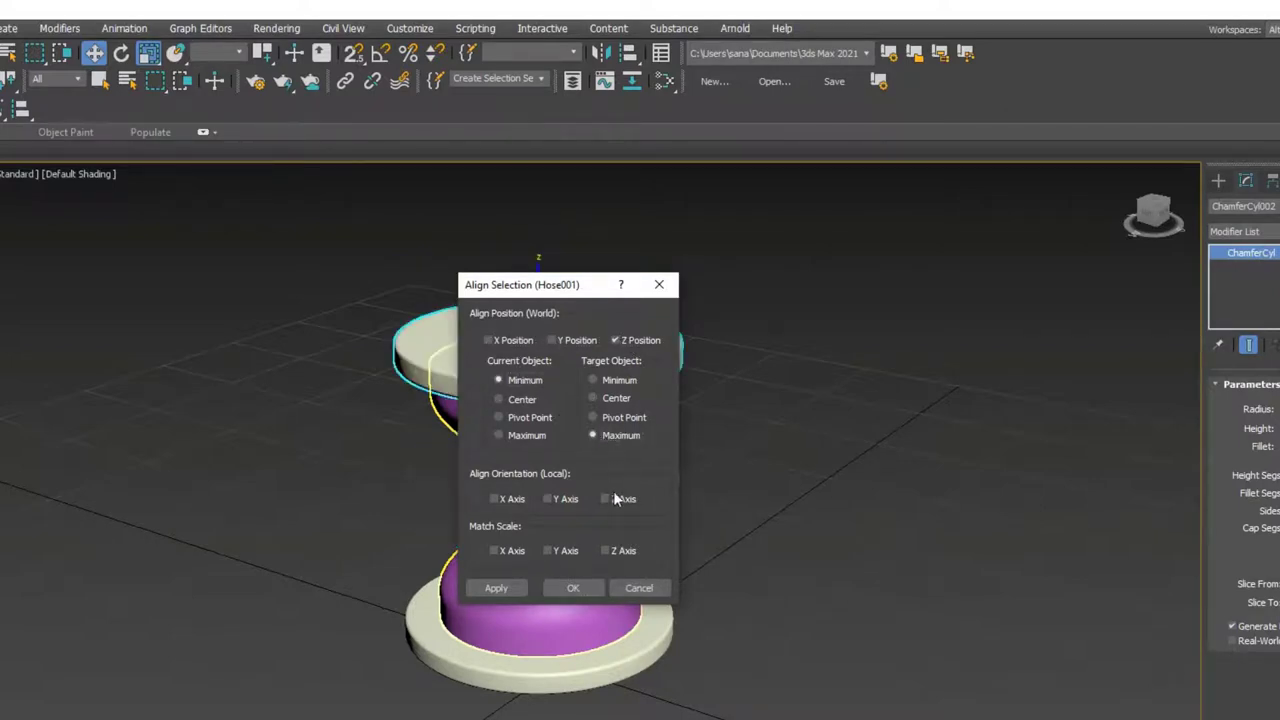
click(575, 588)
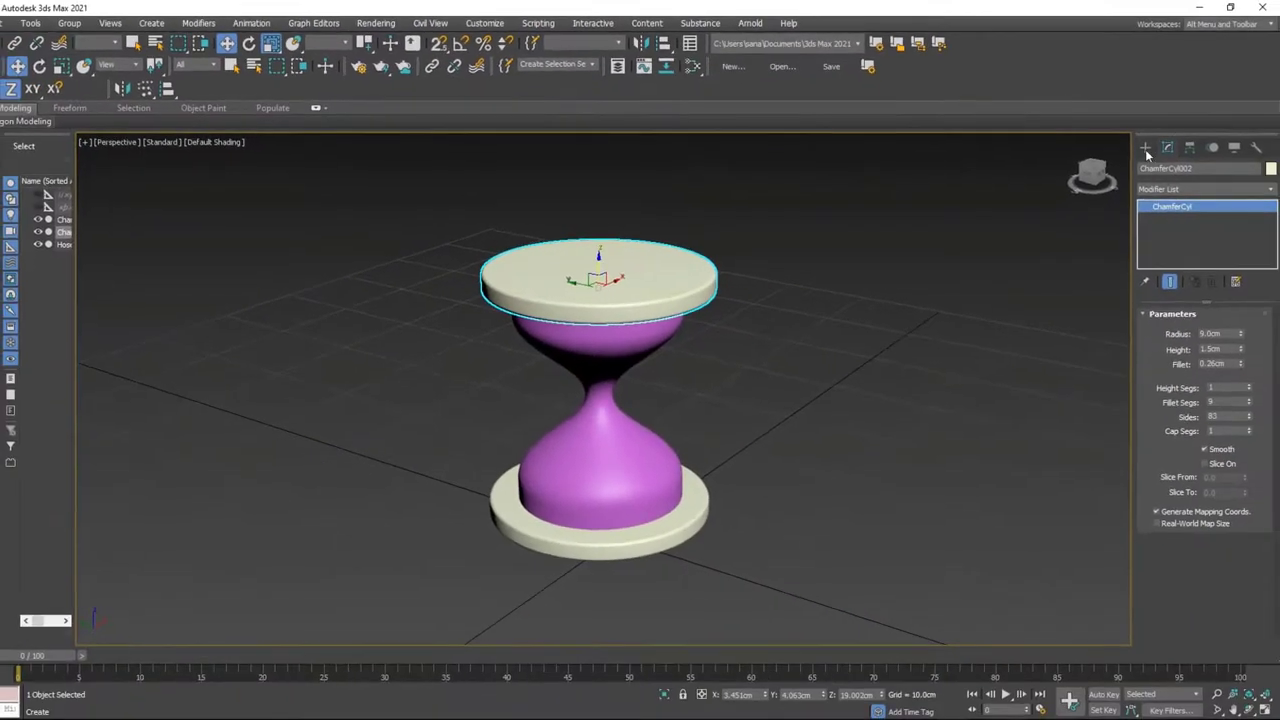
Step: Create a thin hose, Hose002, from the base disc's rim up to the top cap, 18.442cm tall
click(322, 527)
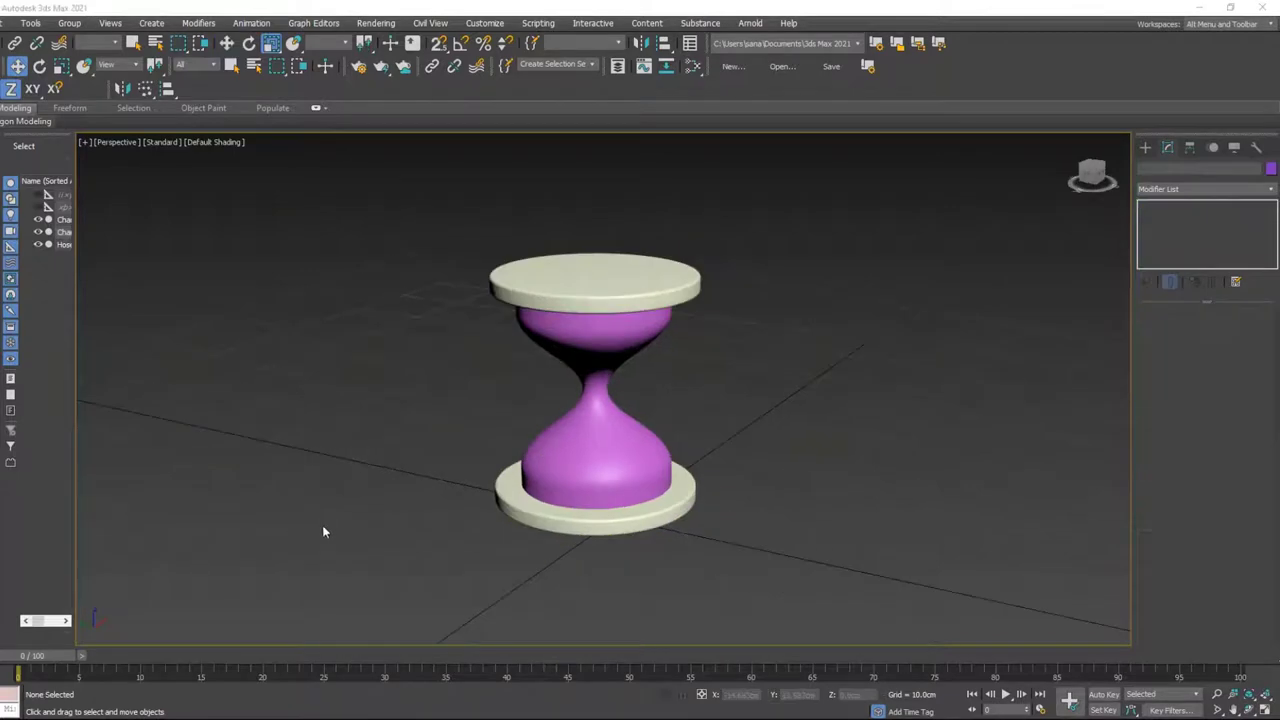
click(1146, 147)
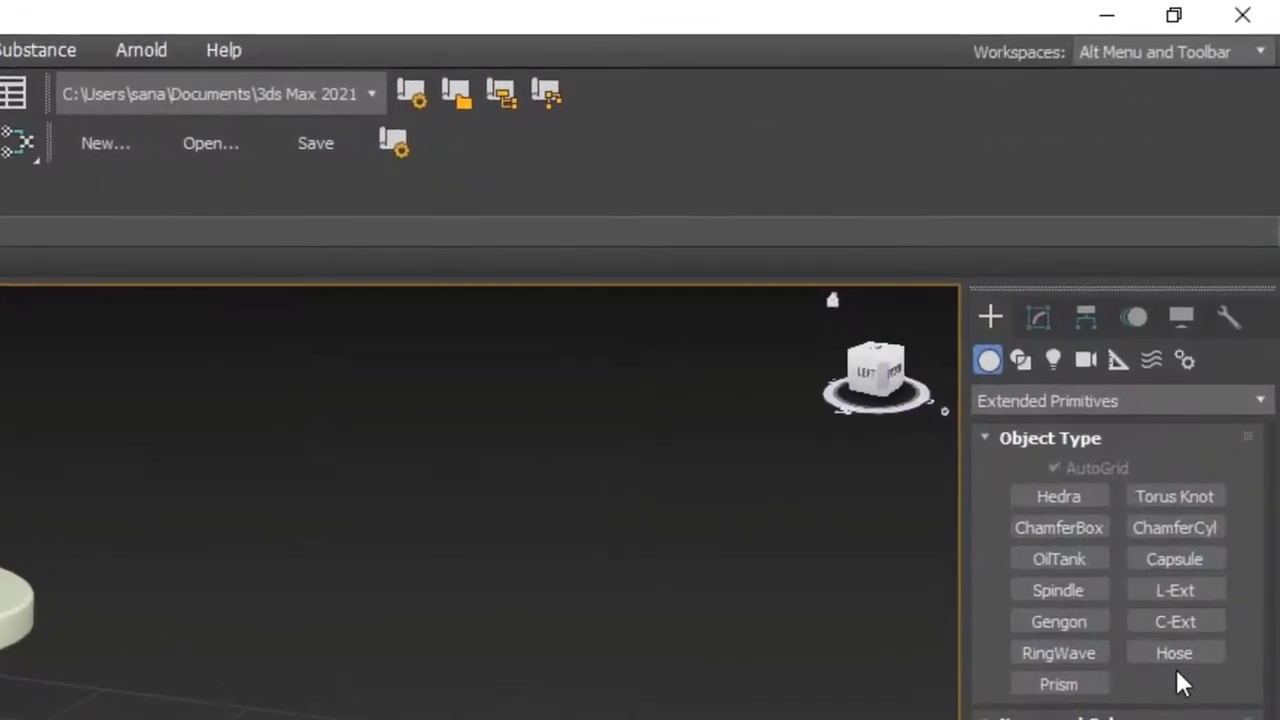
click(1232, 304)
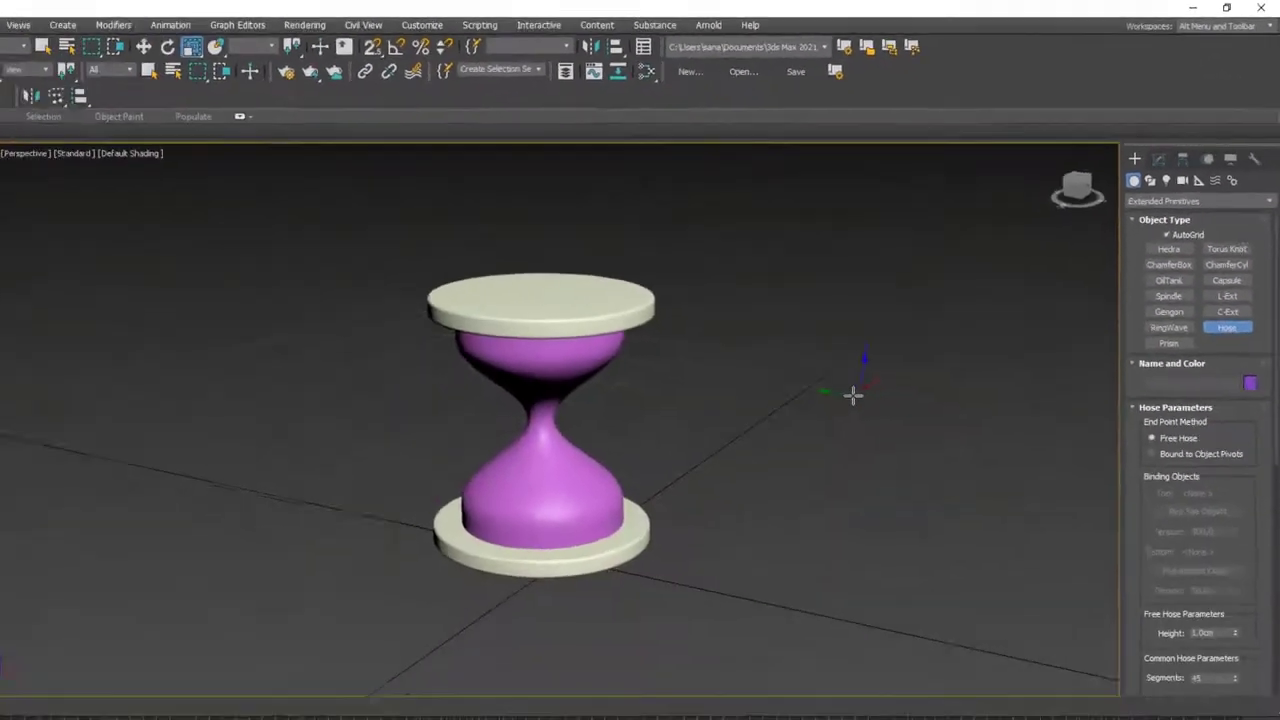
scroll(690, 462, up, 2)
scroll(700, 480, up, 5)
scroll(670, 455, up, 2)
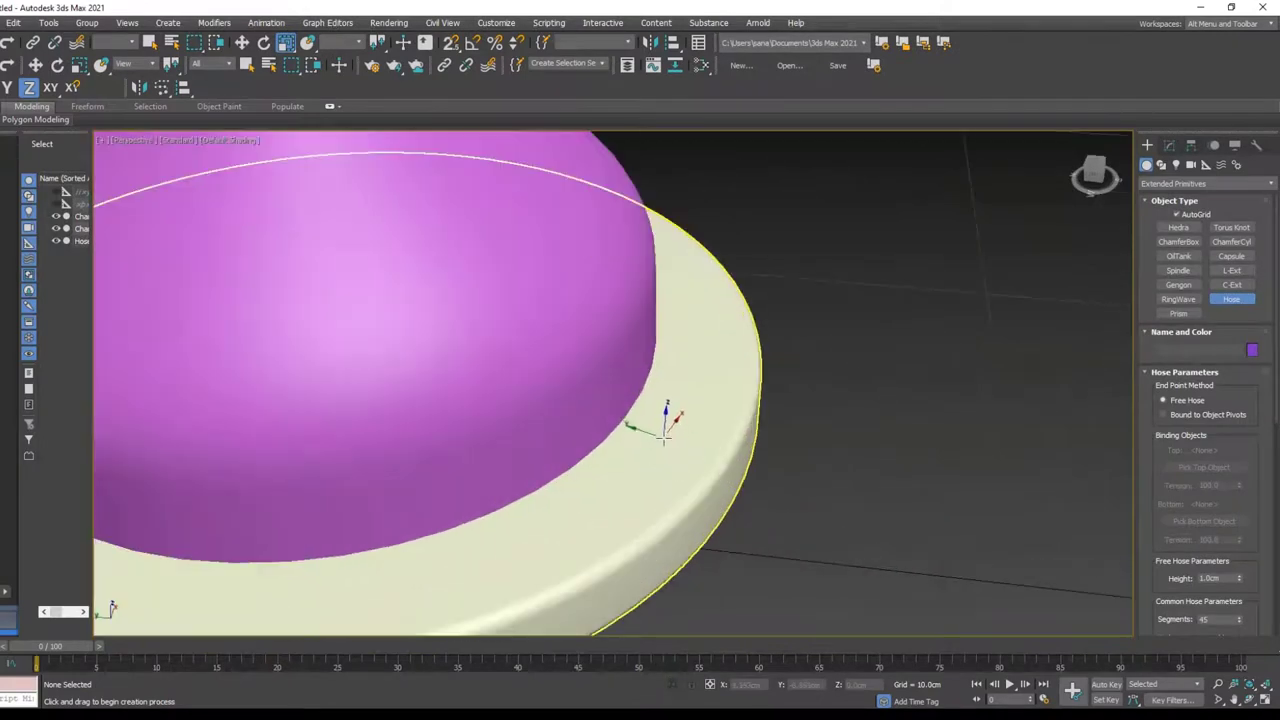
drag(662, 436, 662, 458)
scroll(662, 458, down, 8)
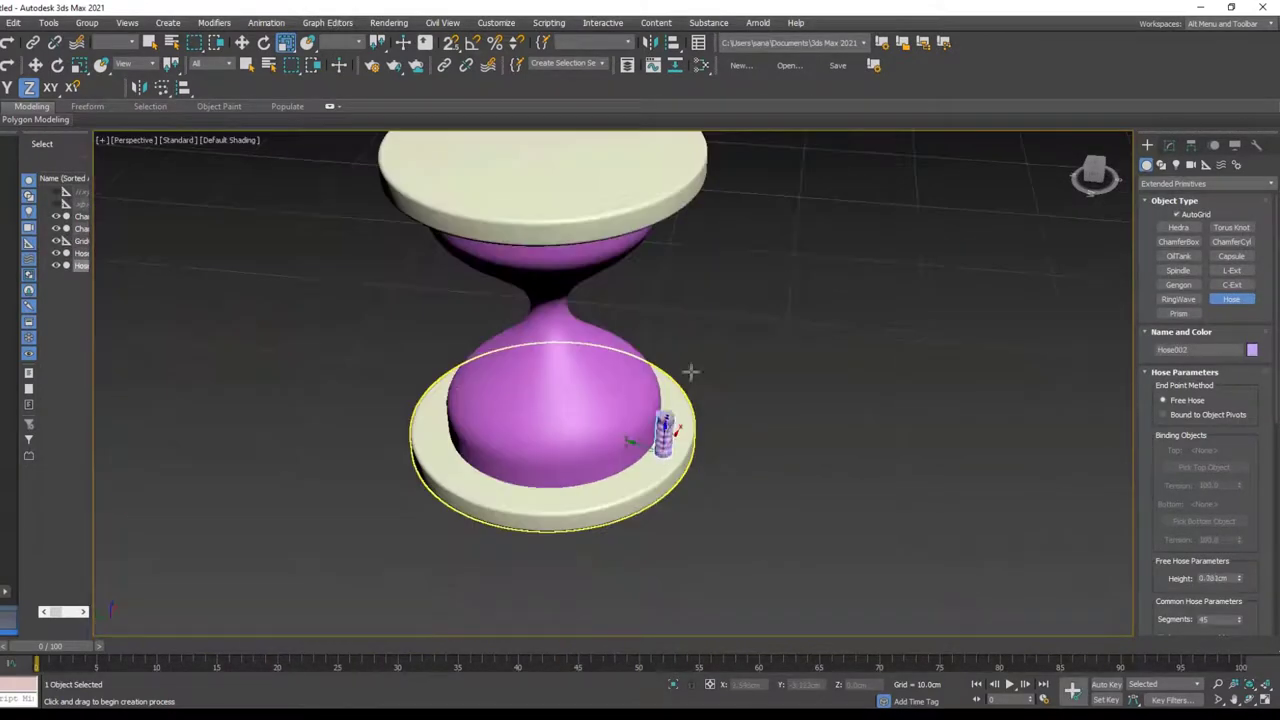
click(704, 152)
alt+middle_drag(704, 152, 694, 351)
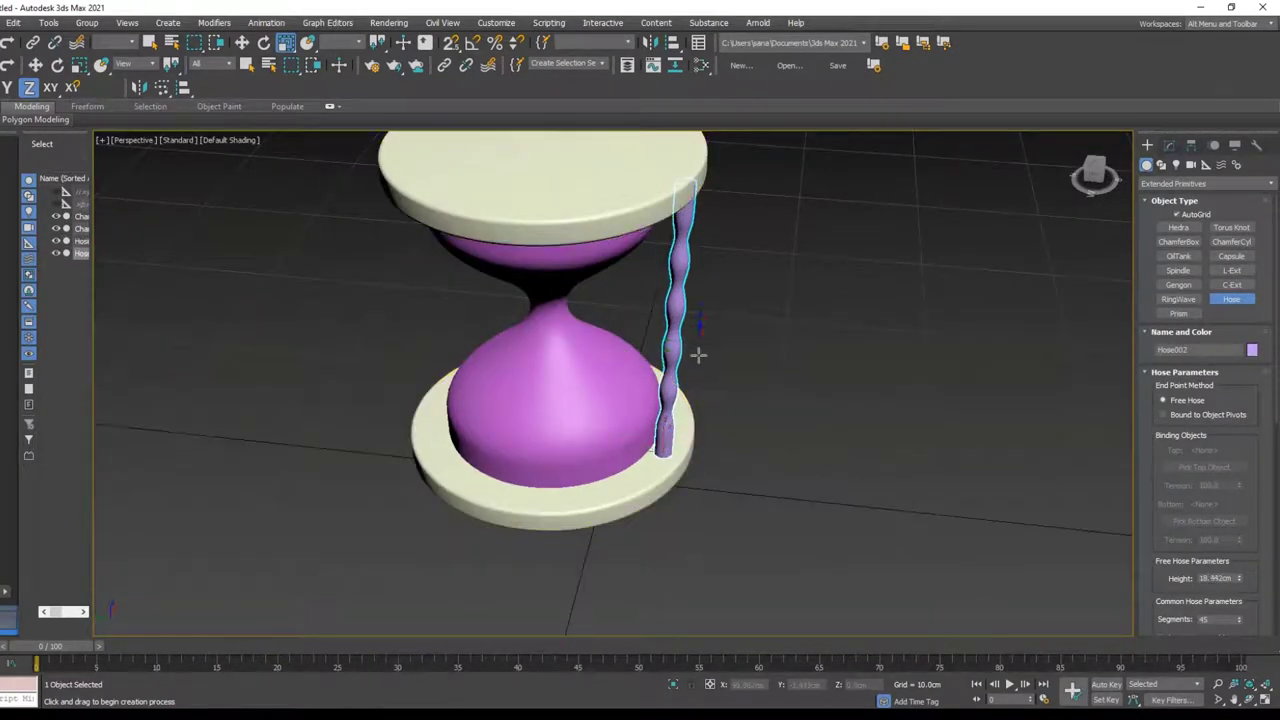
scroll(705, 303, down, 4)
scroll(705, 290, up, 4)
scroll(704, 292, up, 3)
scroll(705, 292, down, 2)
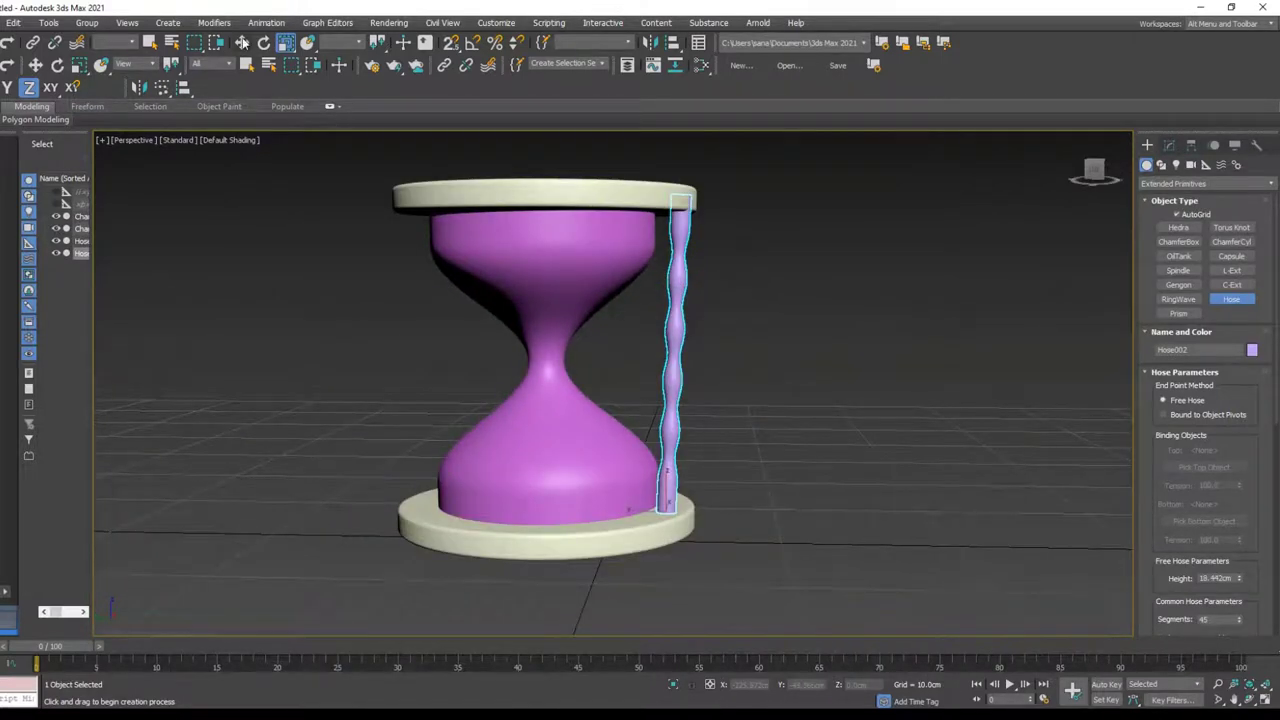
Step: Zero the hose's X and Z rotation so it stands vertical
click(264, 42)
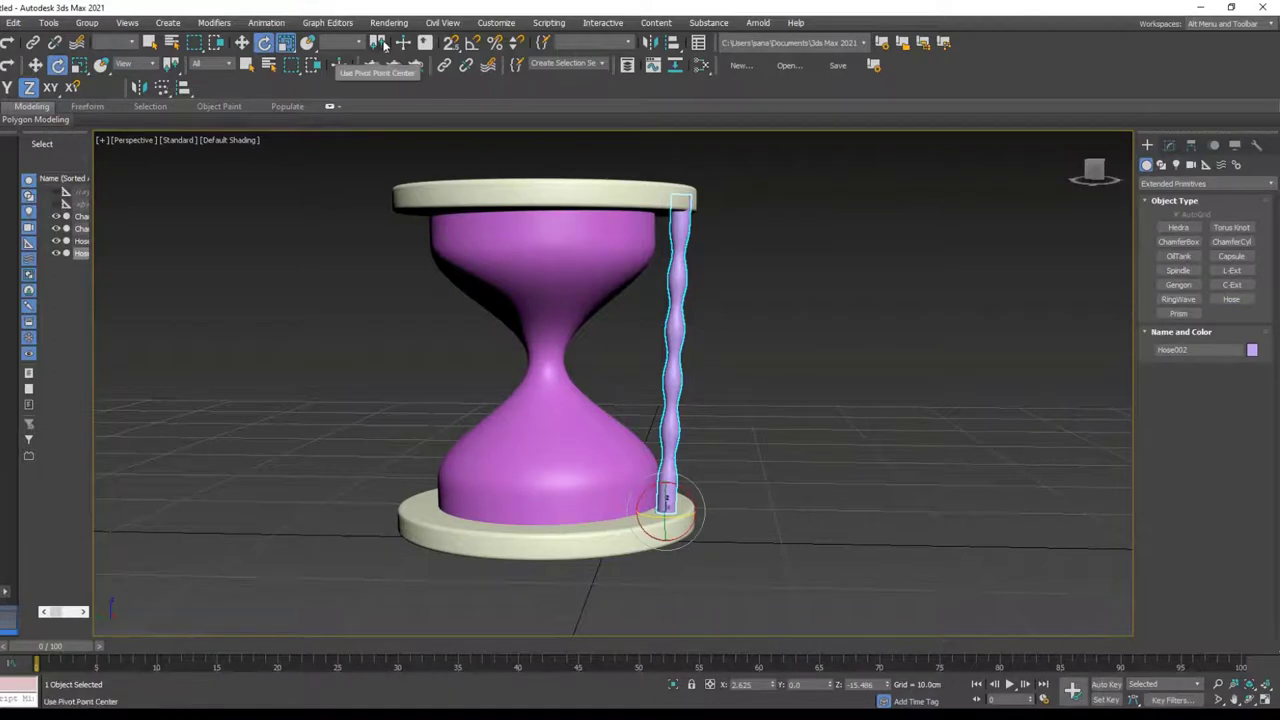
right_click(773, 686)
right_click(885, 685)
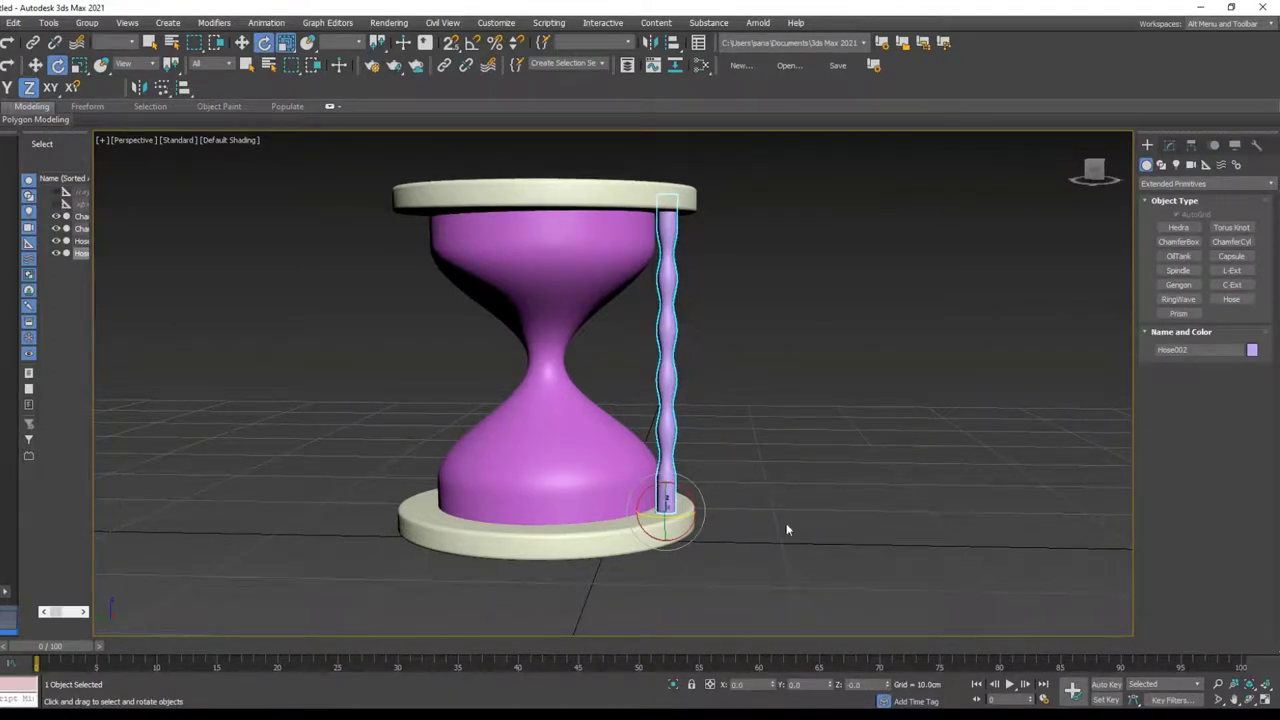
alt+middle_drag(669, 364, 668, 406)
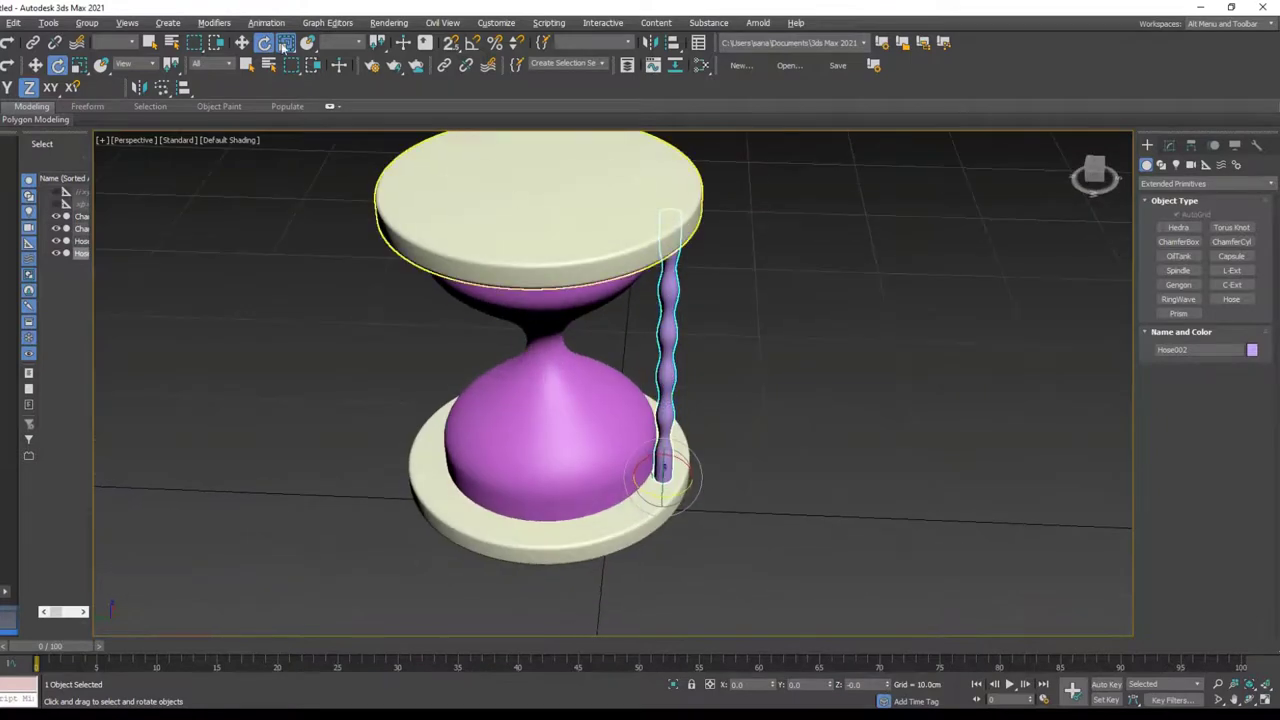
Step: Move the hose onto the base disc's rim at X 1.308, Y -3.494, Z 1.326cm
key(w)
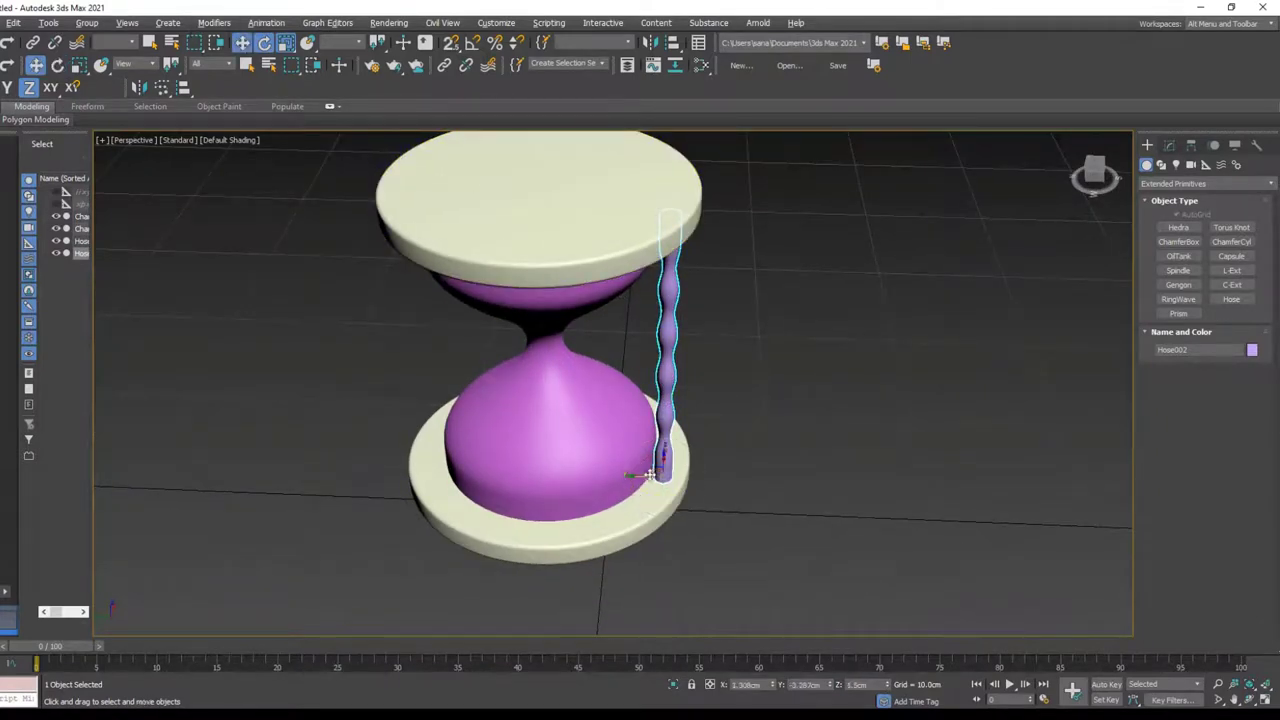
drag(650, 476, 649, 472)
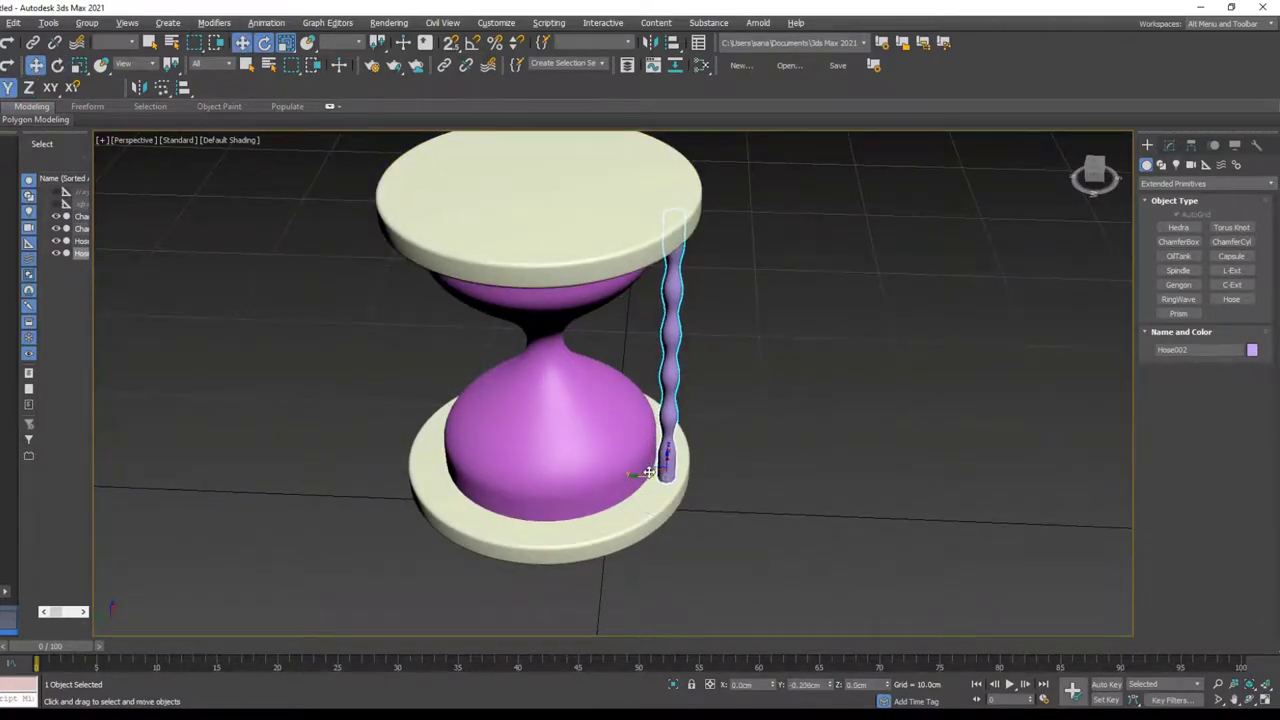
alt+middle_drag(719, 500, 684, 478)
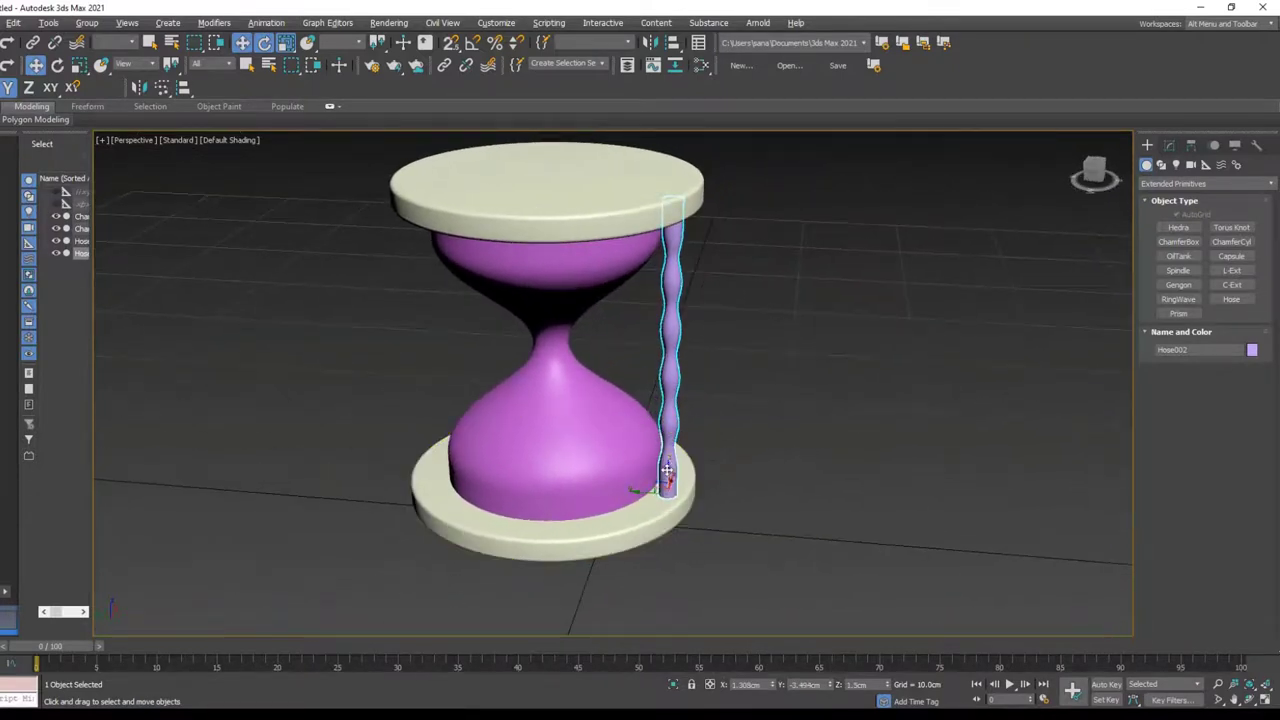
key(F7)
drag(667, 470, 667, 472)
mouse_move(667, 472)
alt+middle_down()
mouse_move(695, 486)
mouse_move(650, 478)
alt+middle_up()
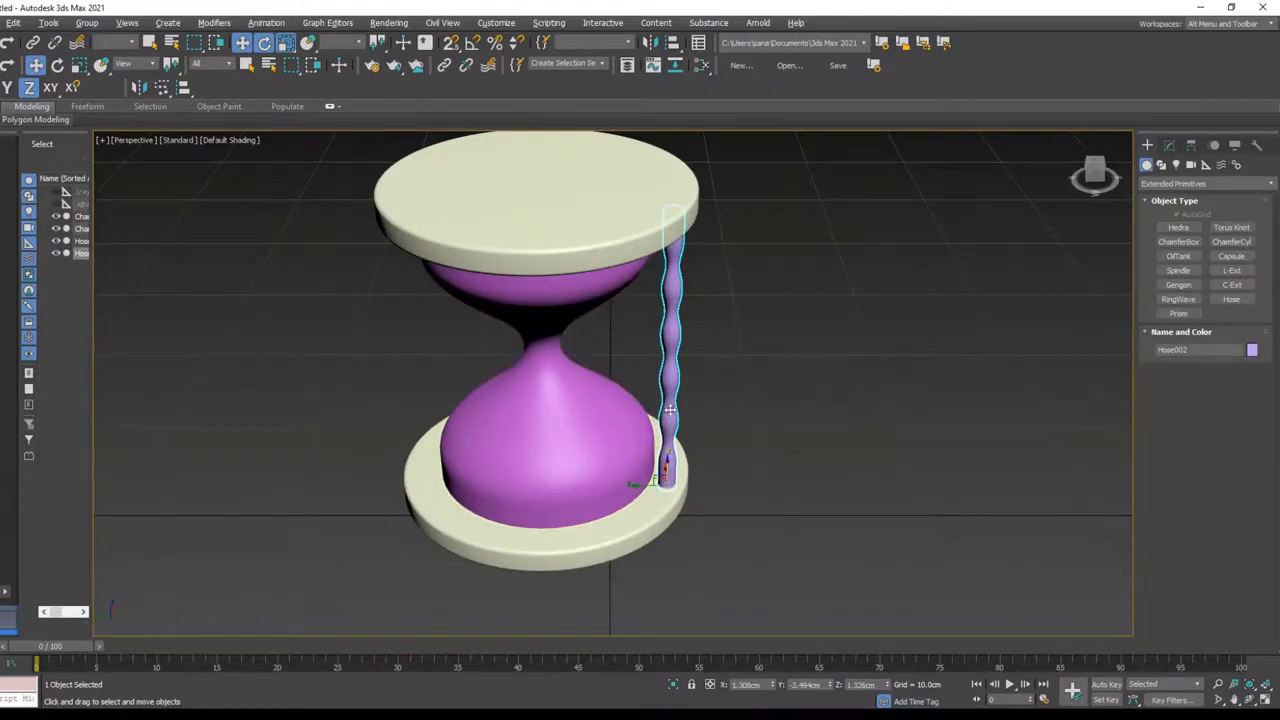
key(e)
alt+middle_drag(664, 410, 678, 547)
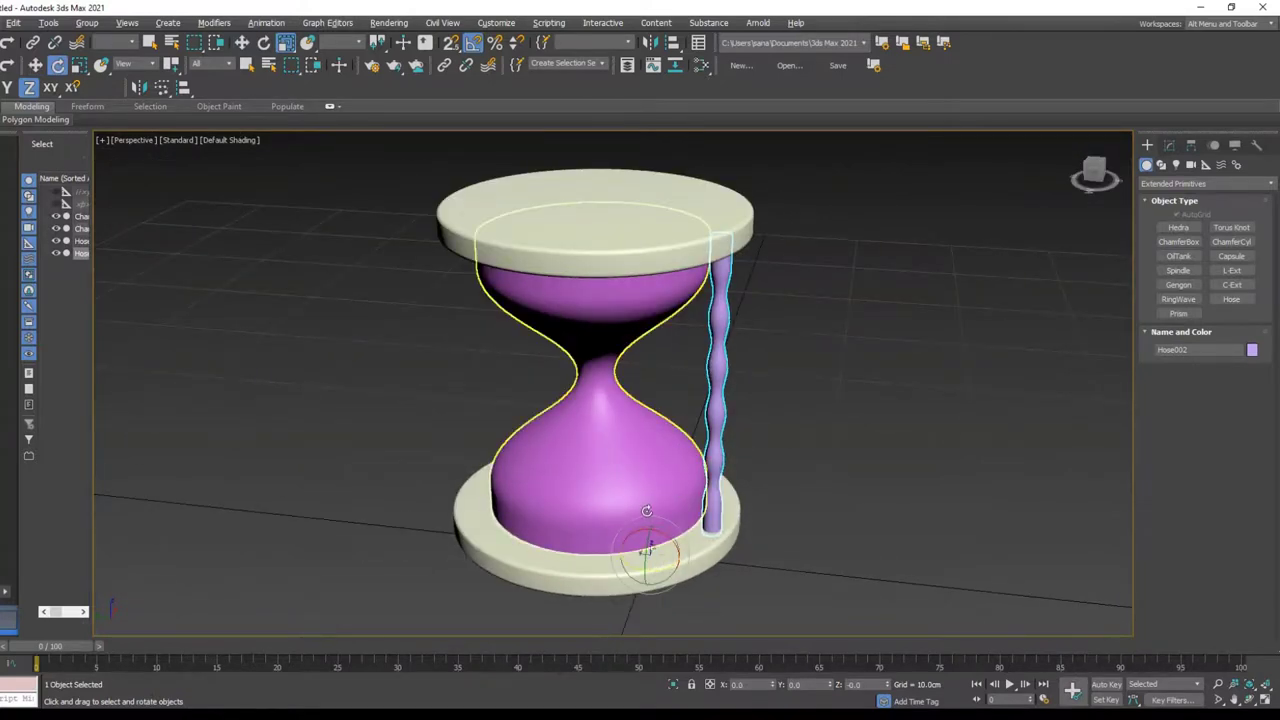
Step: Rotate-clone the pillar around the glass using the Pick coordinate system, adding three copies from Hose003
click(641, 491)
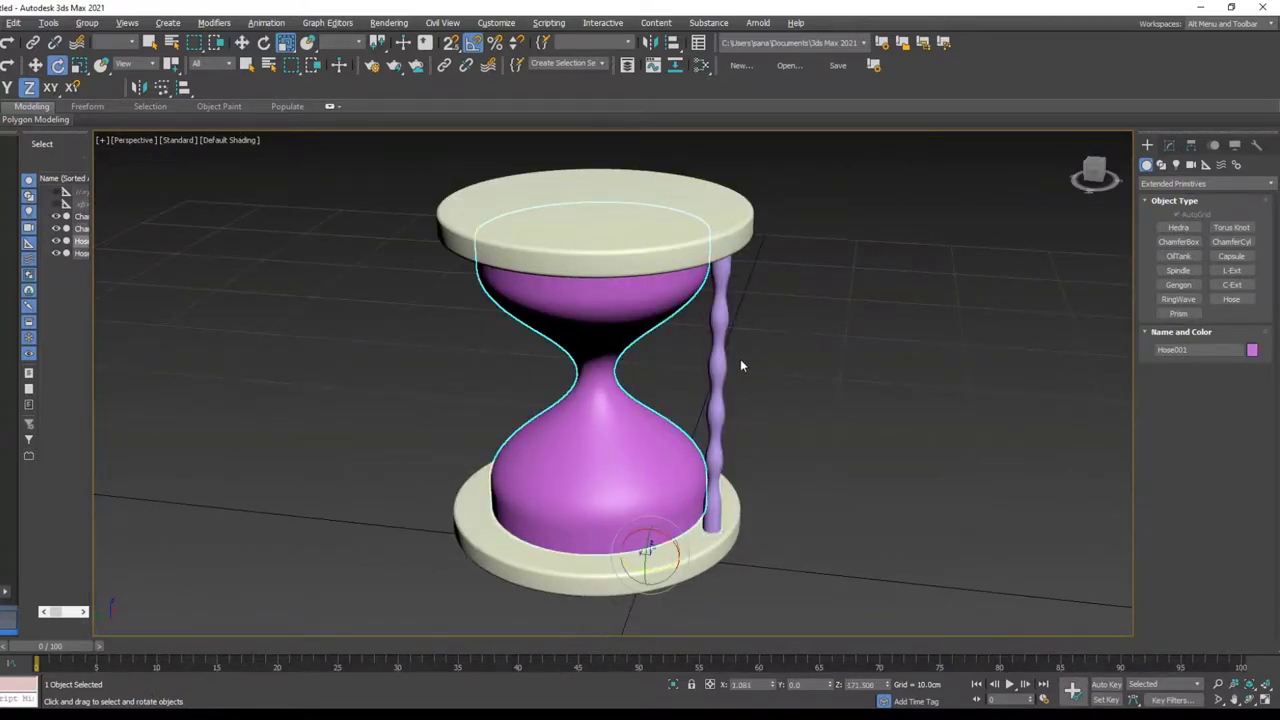
click(714, 390)
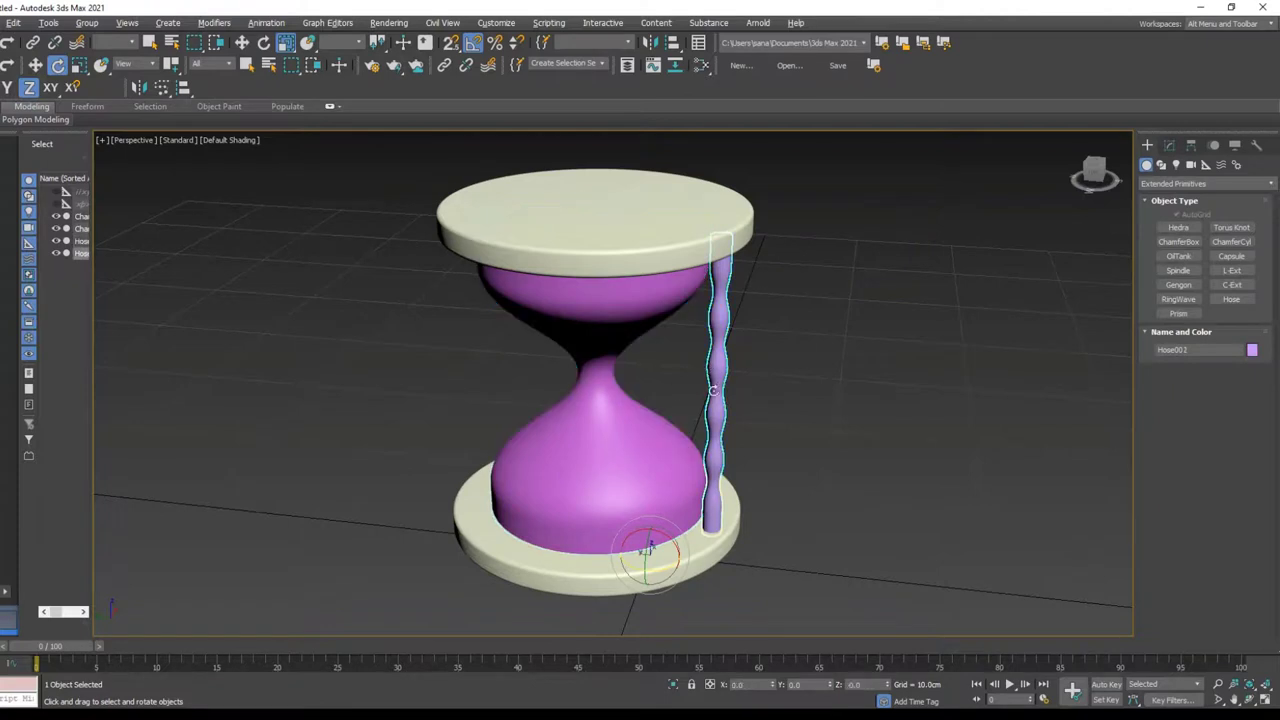
click(141, 66)
click(125, 168)
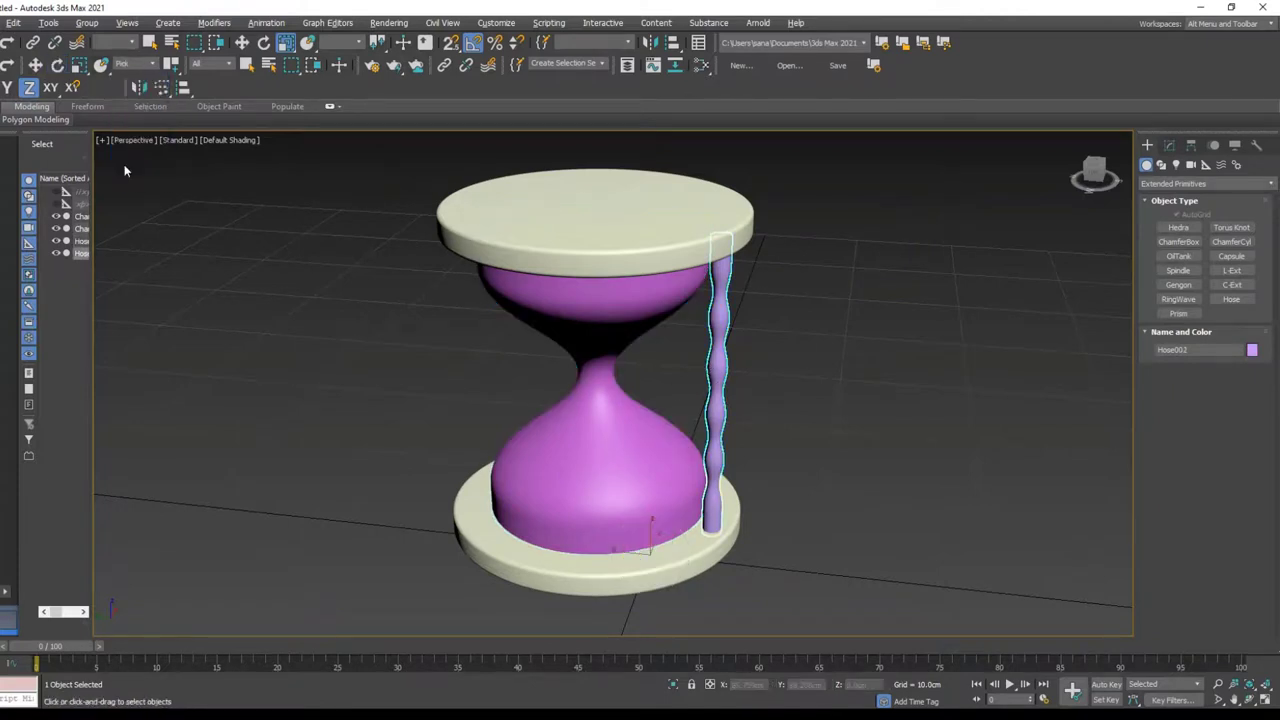
click(608, 514)
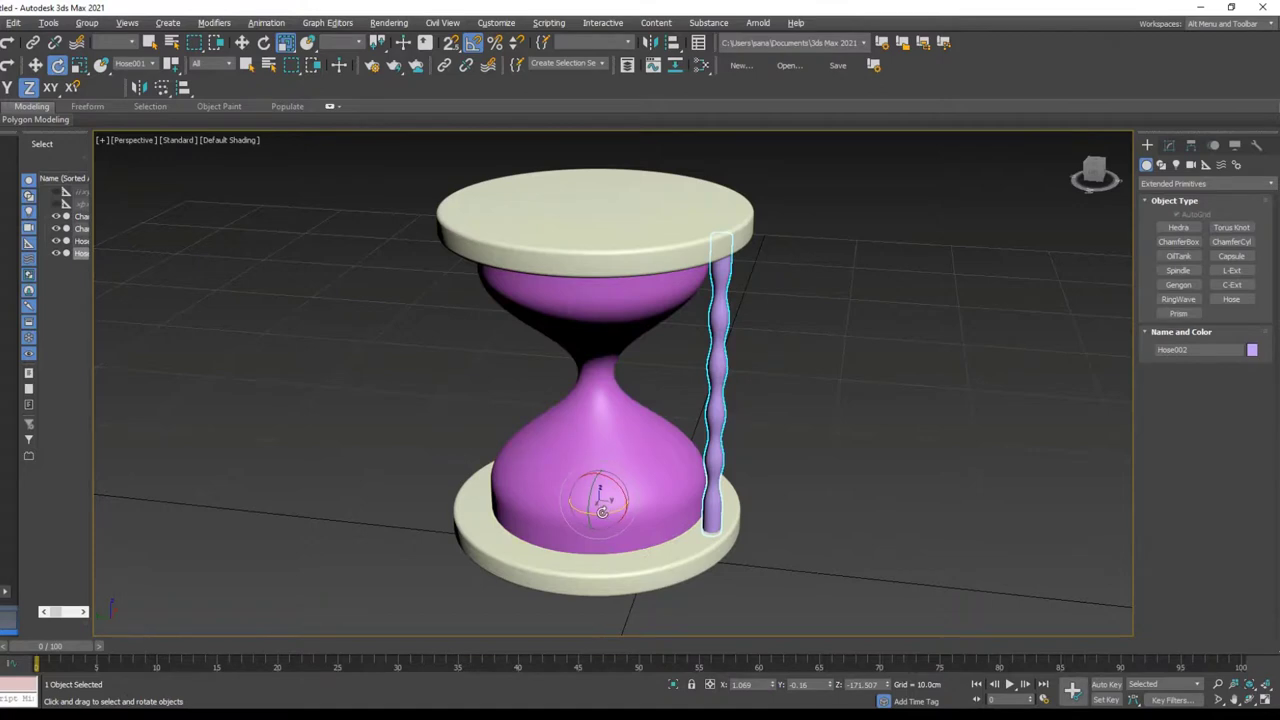
shift+drag(602, 512, 651, 456)
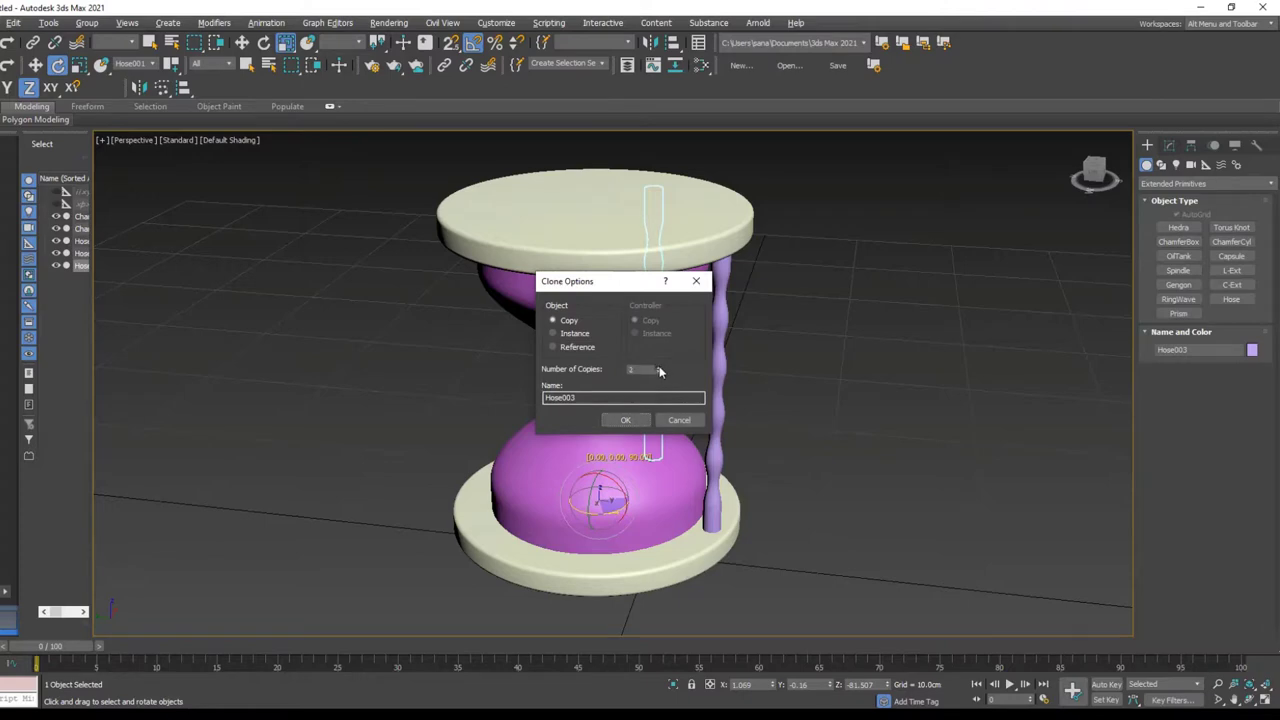
click(625, 420)
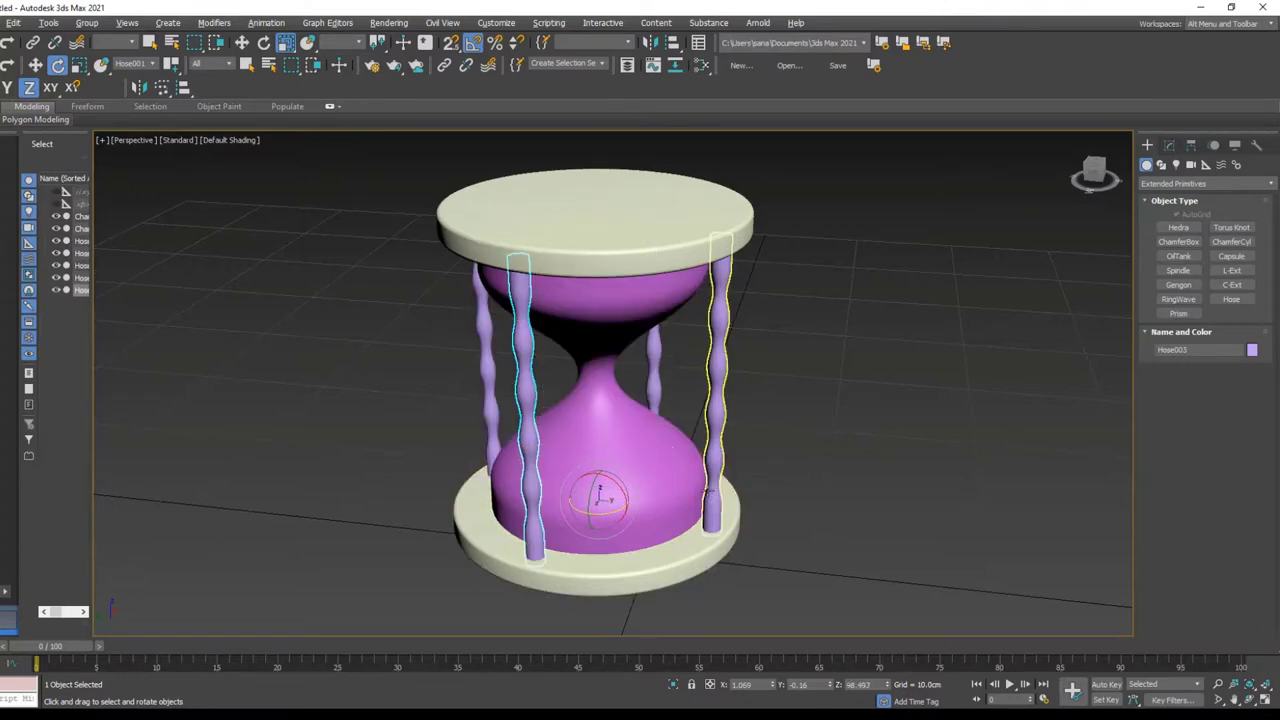
mouse_move(598, 497)
alt+middle_down()
mouse_move(640, 515)
mouse_move(628, 487)
alt+middle_up()
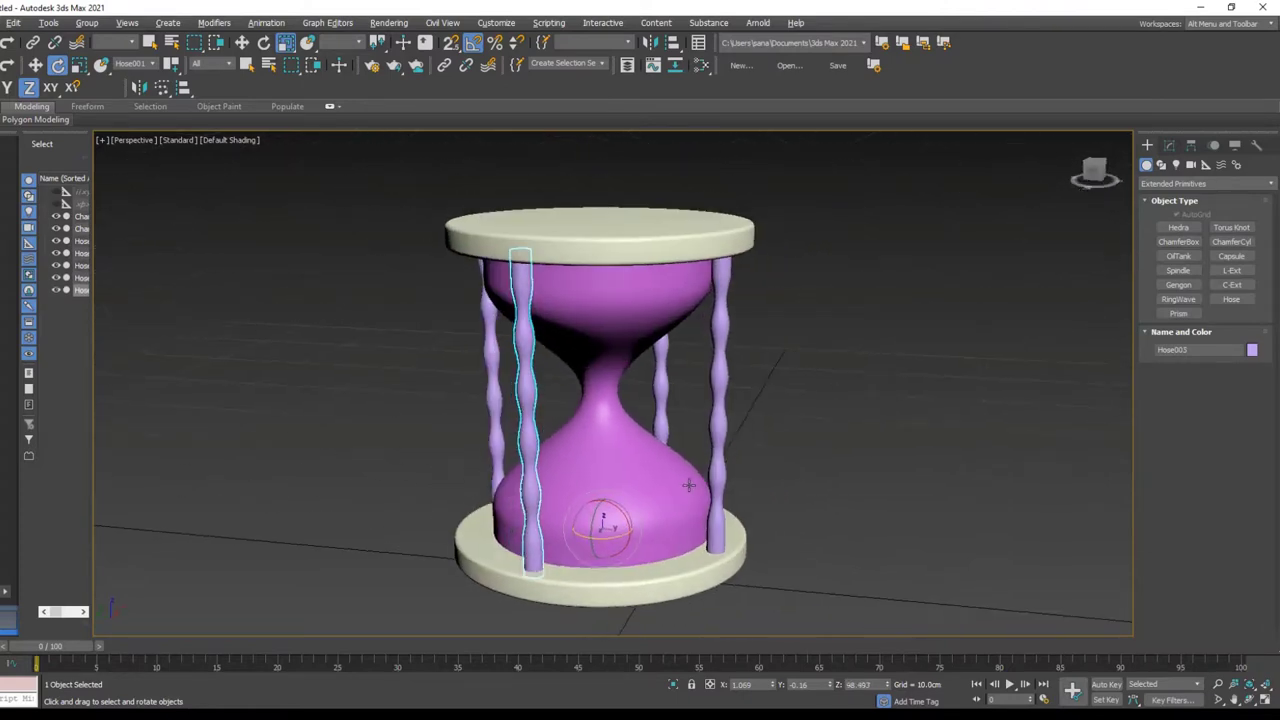